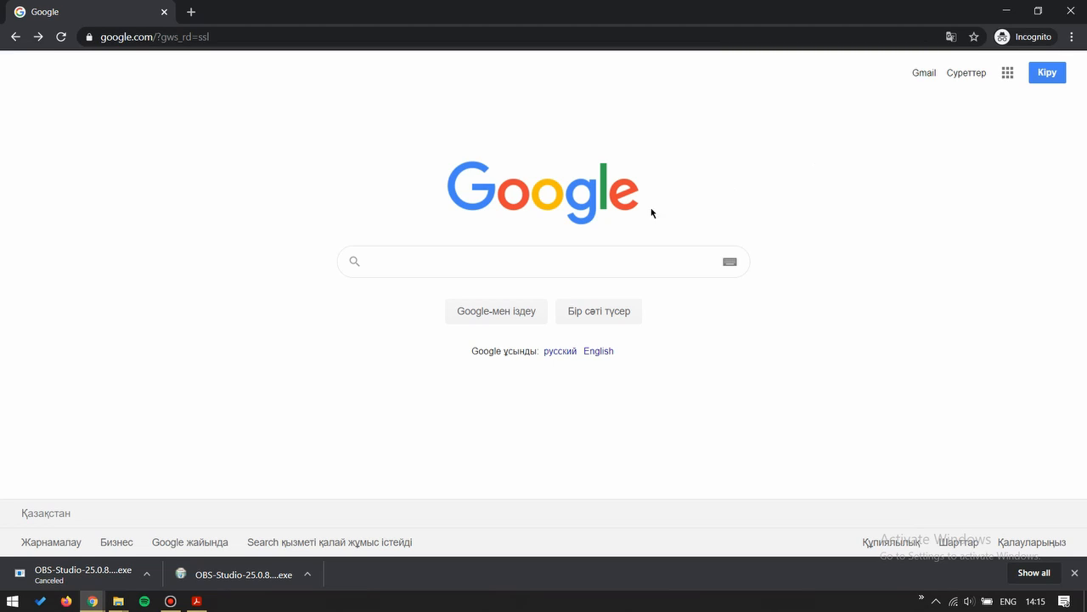
Step: Search Google for "OBs download" and open the official "Download | OBS" page on obsproject.com
{"action": "left_click", "coordinate": [649, 254]}
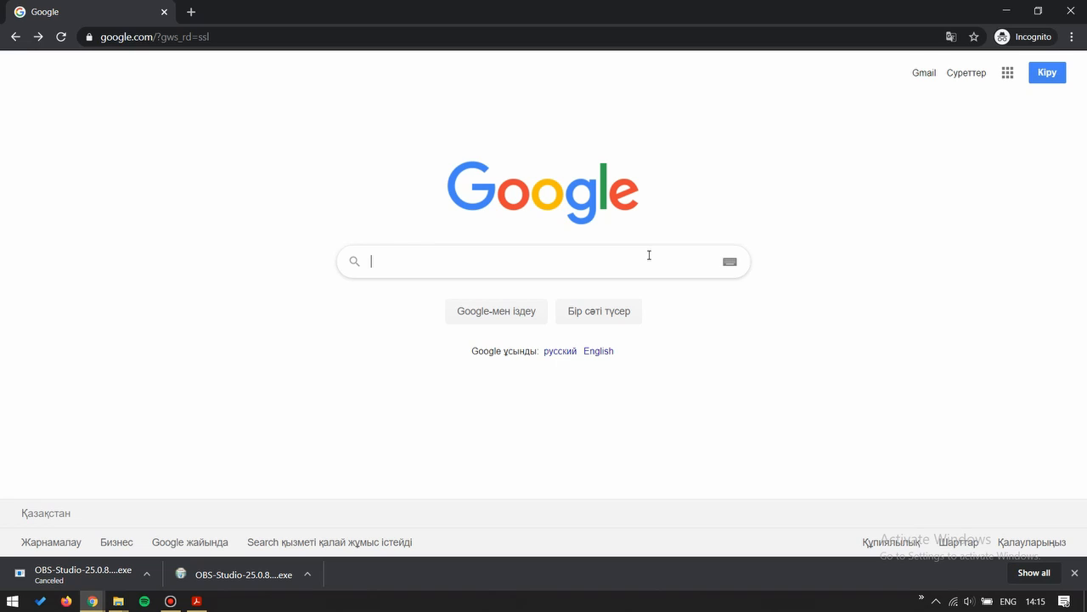
{"action": "type", "text": "OBs dow"}
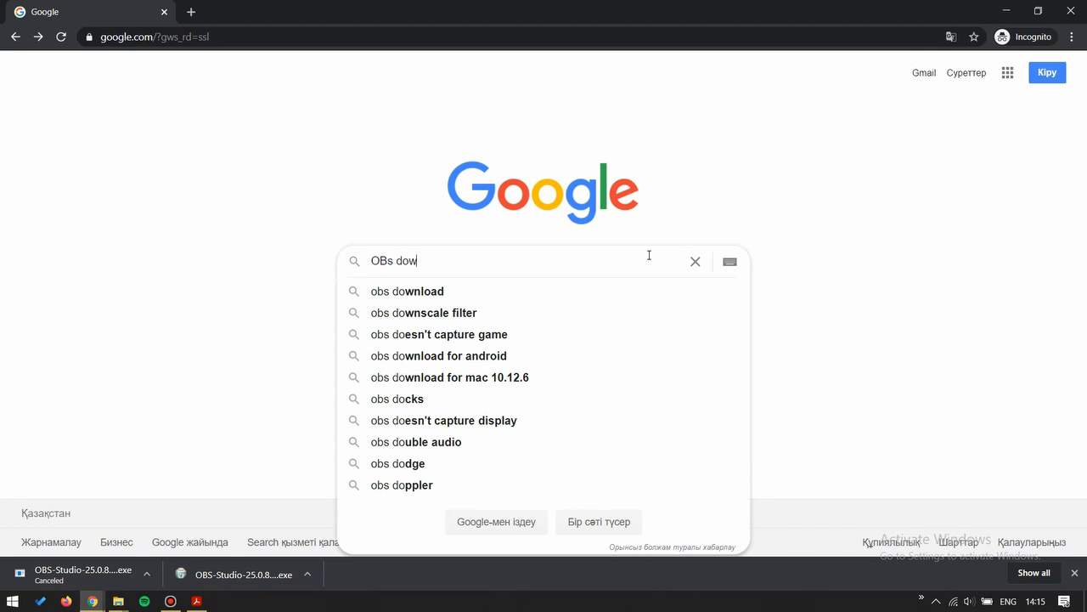
{"action": "type", "text": "nload"}
{"action": "key", "text": "Return"}
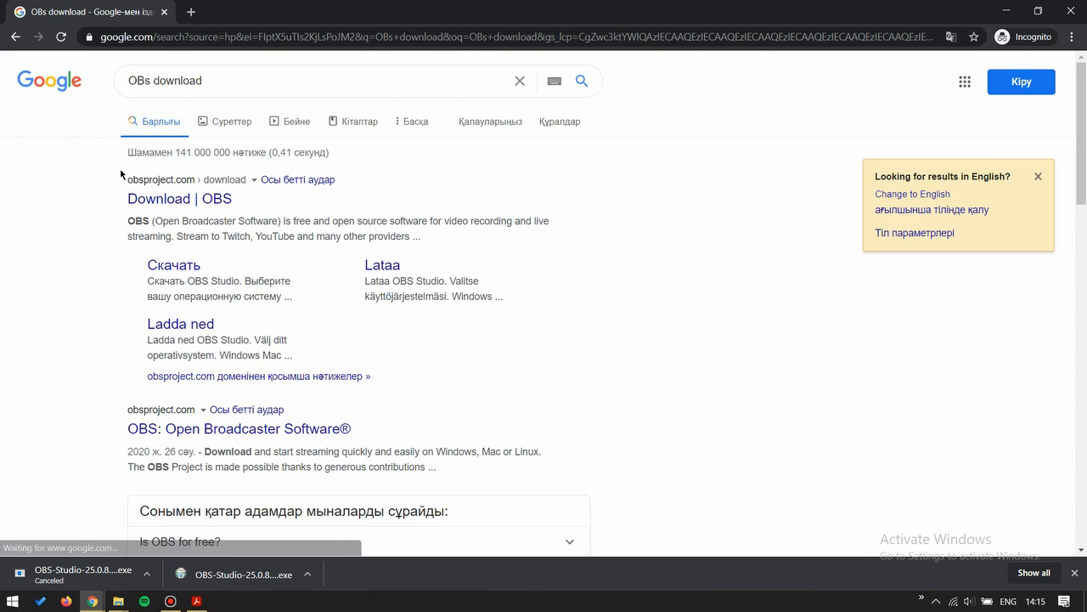
{"action": "left_click", "coordinate": [178, 197]}
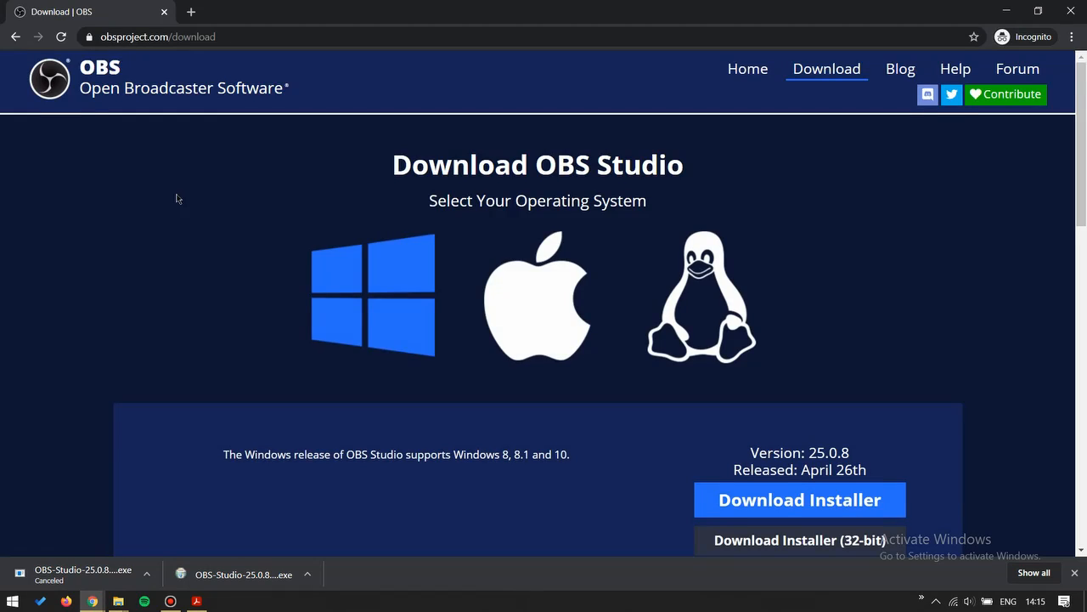
Step: Download the standard Windows installer for OBS Studio 25.0.8
{"action": "scroll", "coordinate": [178, 221], "scroll_direction": "down", "scroll_amount": 1}
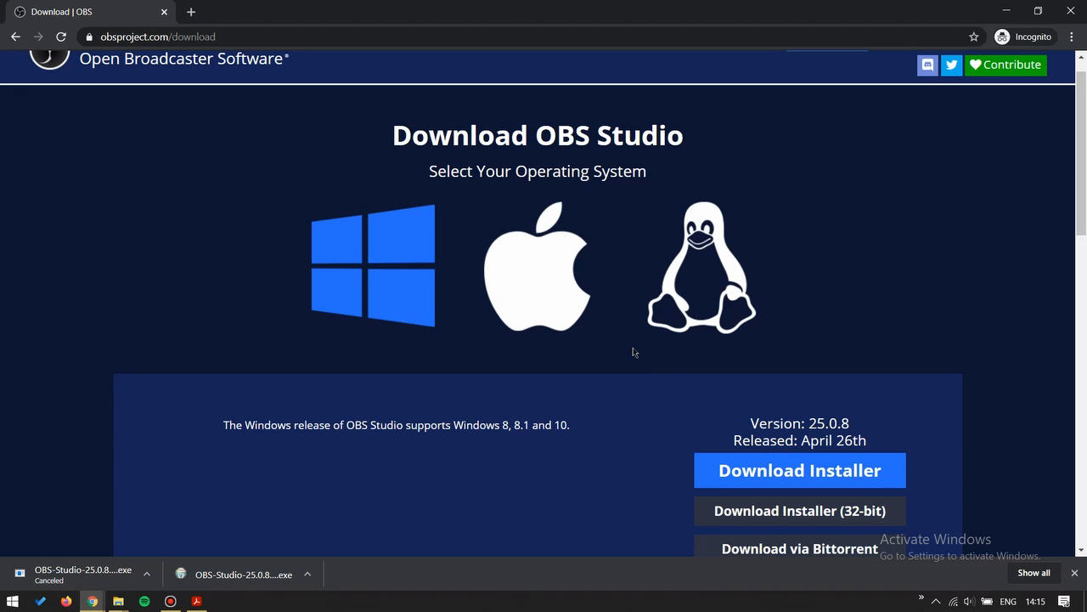
{"action": "scroll", "coordinate": [630, 404], "scroll_direction": "down", "scroll_amount": 1}
{"action": "left_click", "coordinate": [765, 407]}
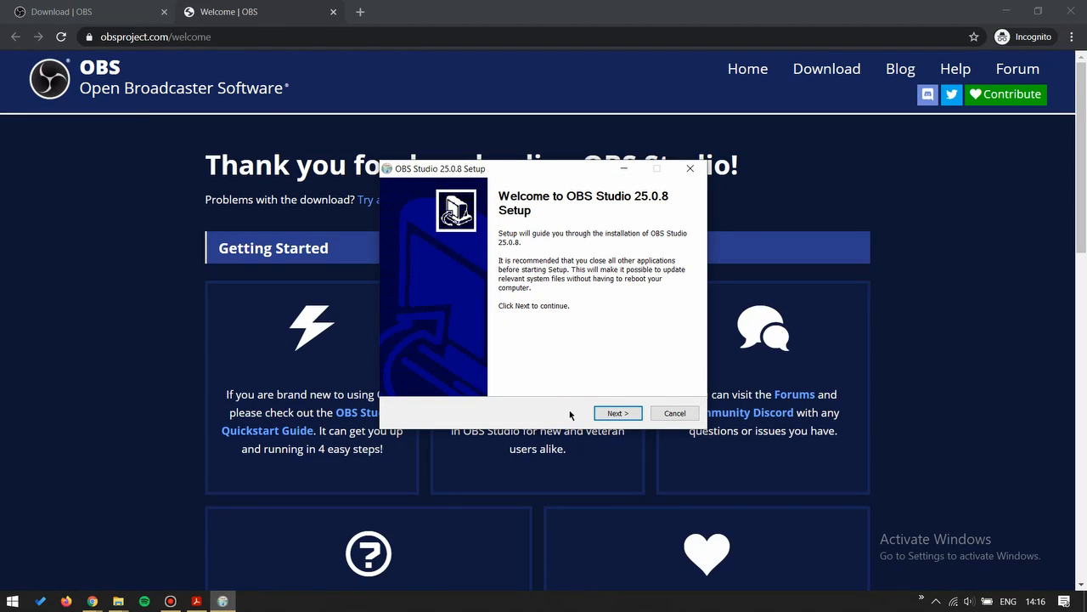
Step: Install OBS Studio 25.0.8 in the default folder C:\Program Files\obs-studio and launch it on finishing the setup
{"action": "left_click", "coordinate": [611, 413]}
{"action": "left_click", "coordinate": [611, 413]}
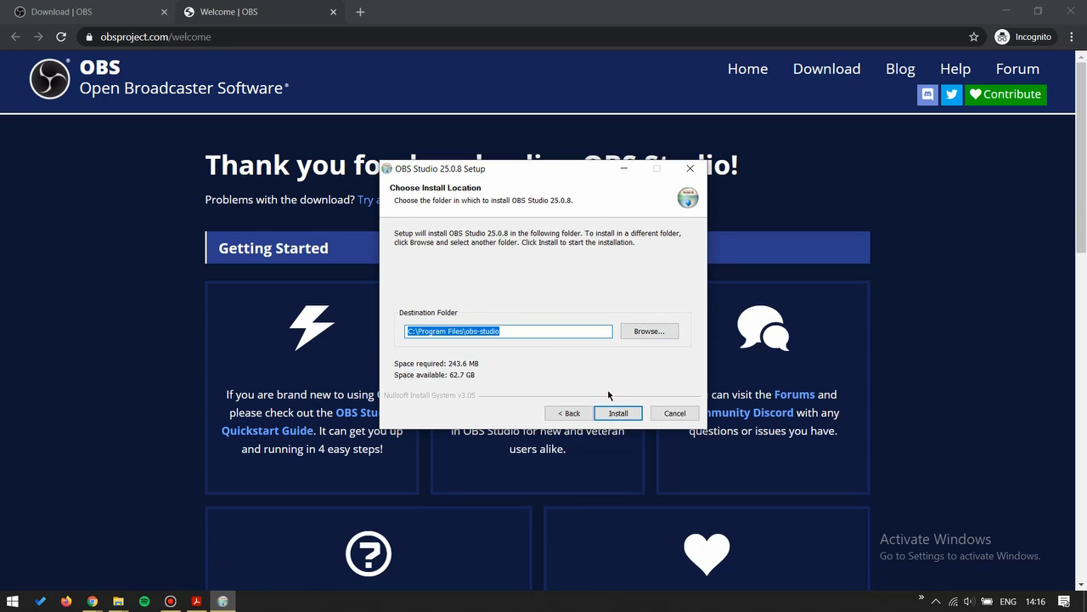
{"action": "left_click", "coordinate": [616, 413]}
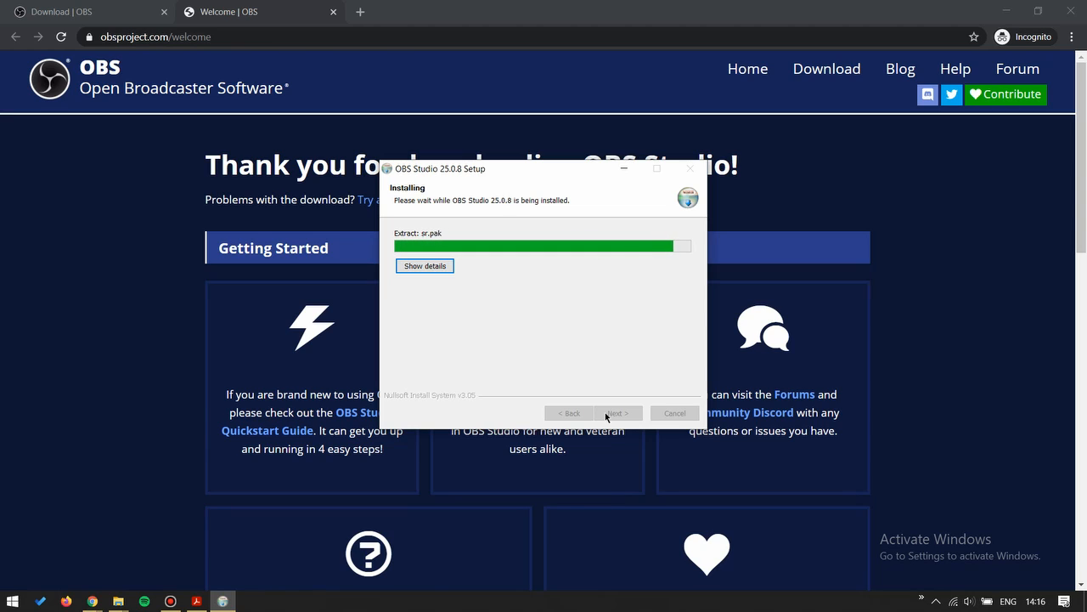
{"action": "left_click", "coordinate": [606, 414]}
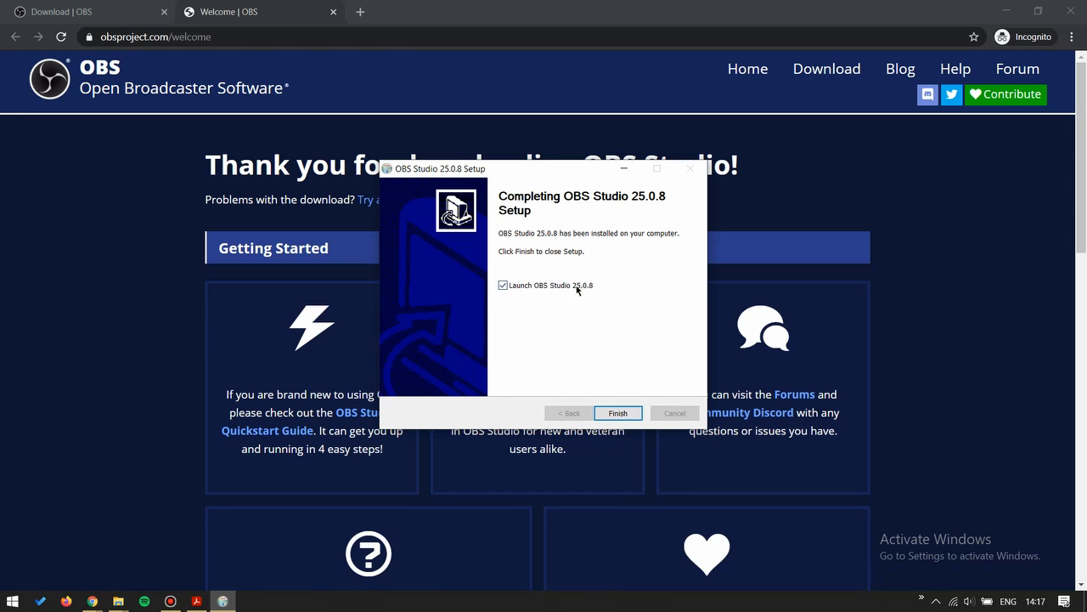
{"action": "left_click", "coordinate": [620, 413]}
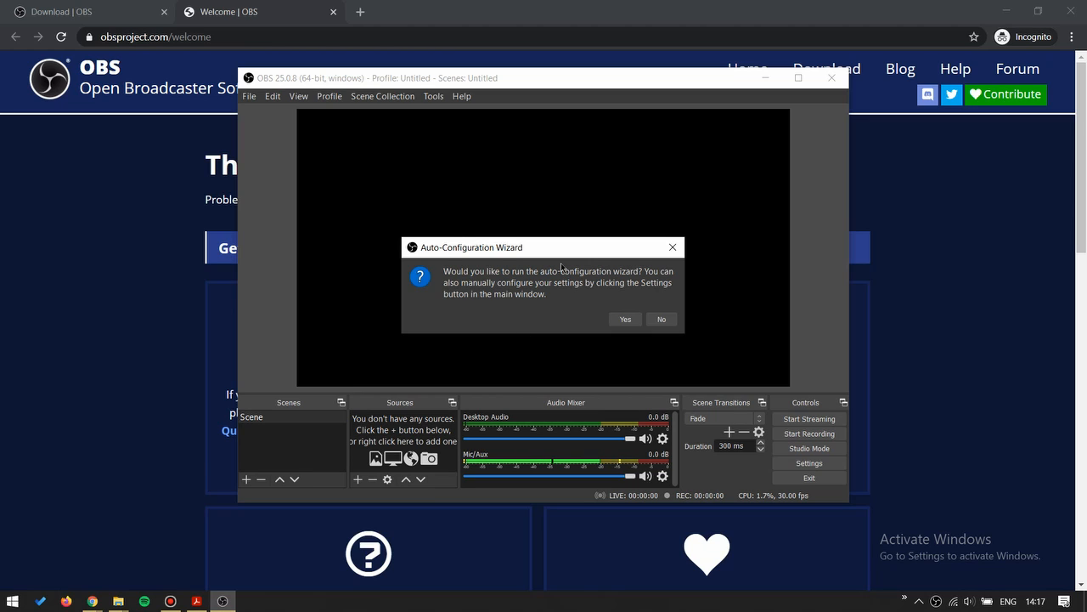
Step: Decline the auto-configuration wizard and move the OBS window slightly lower on the desktop
{"action": "left_click", "coordinate": [667, 318]}
{"action": "left_click", "coordinate": [667, 317]}
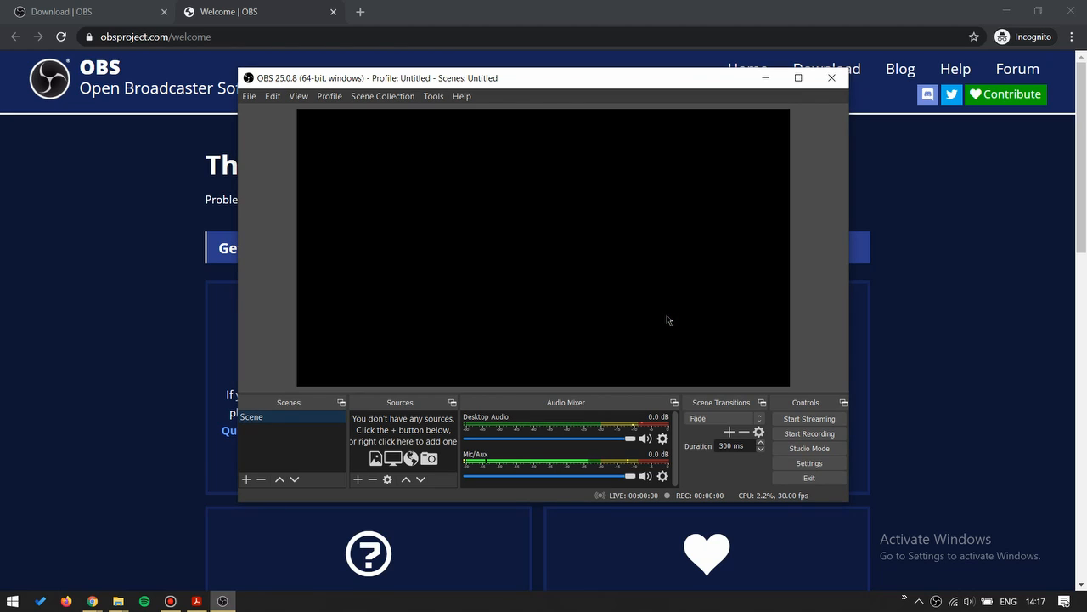
{"action": "left_click_drag", "start_coordinate": [527, 87], "coordinate": [525, 108]}
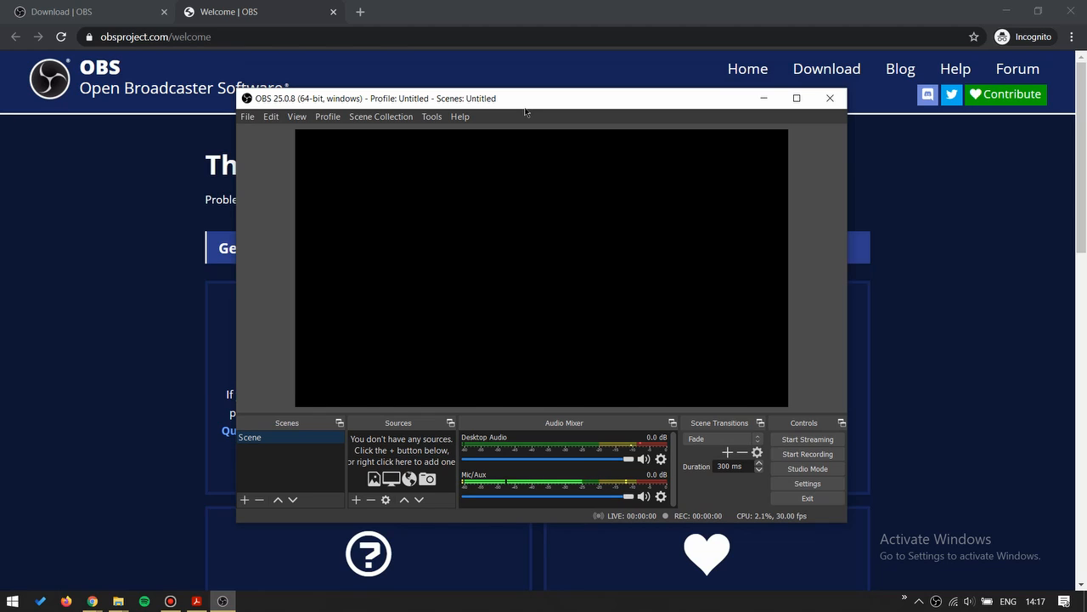
Step: Set the recording format to mp4 in the OBS output settings
{"action": "left_click", "coordinate": [247, 117]}
{"action": "left_click", "coordinate": [284, 164]}
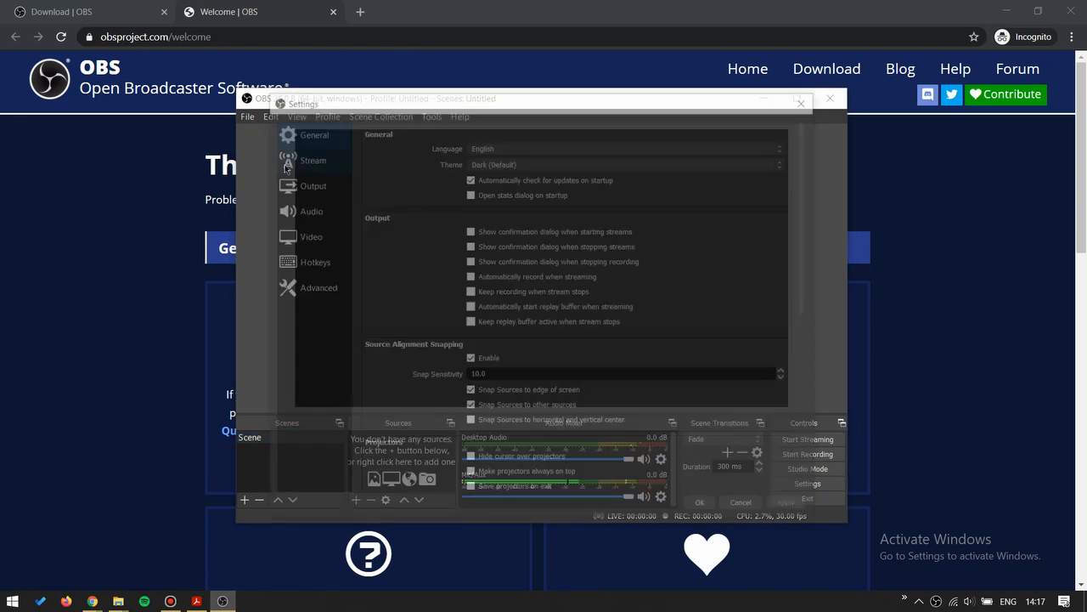
{"action": "left_click", "coordinate": [293, 184]}
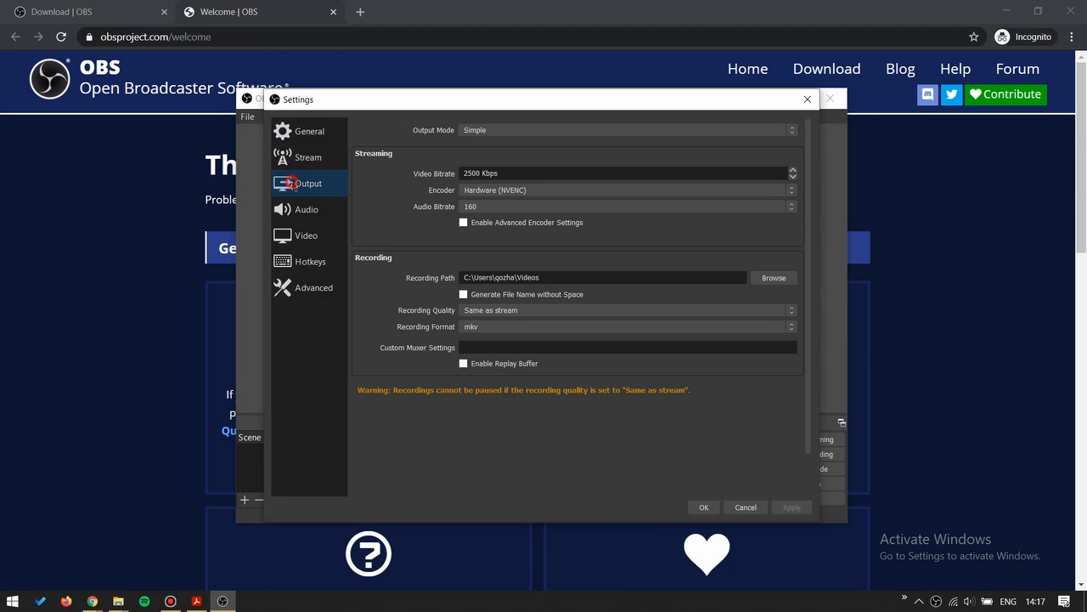
{"action": "left_click", "coordinate": [472, 330]}
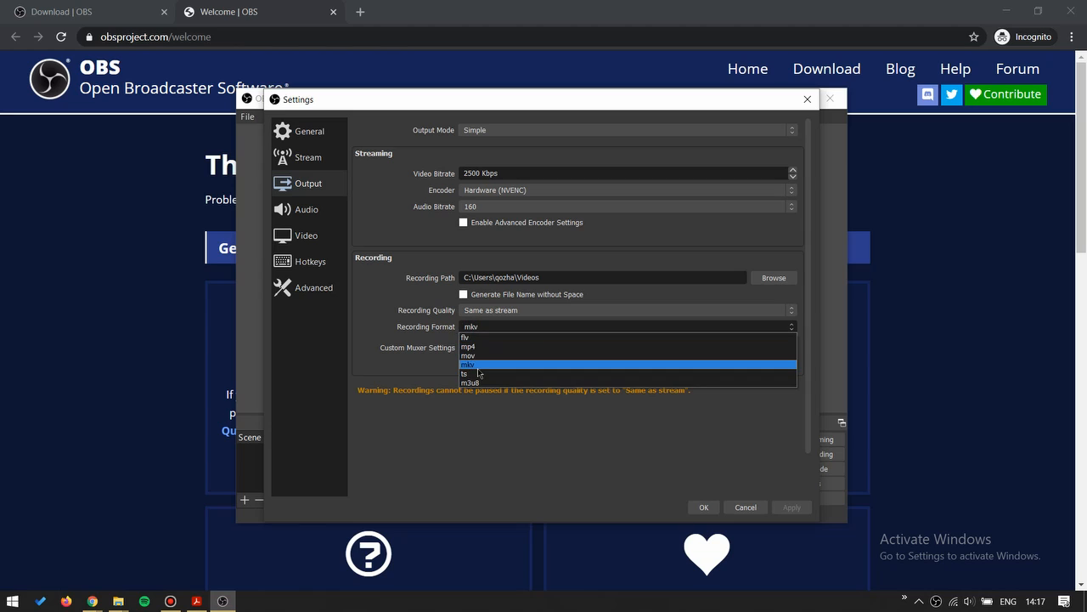
{"action": "left_click", "coordinate": [469, 347]}
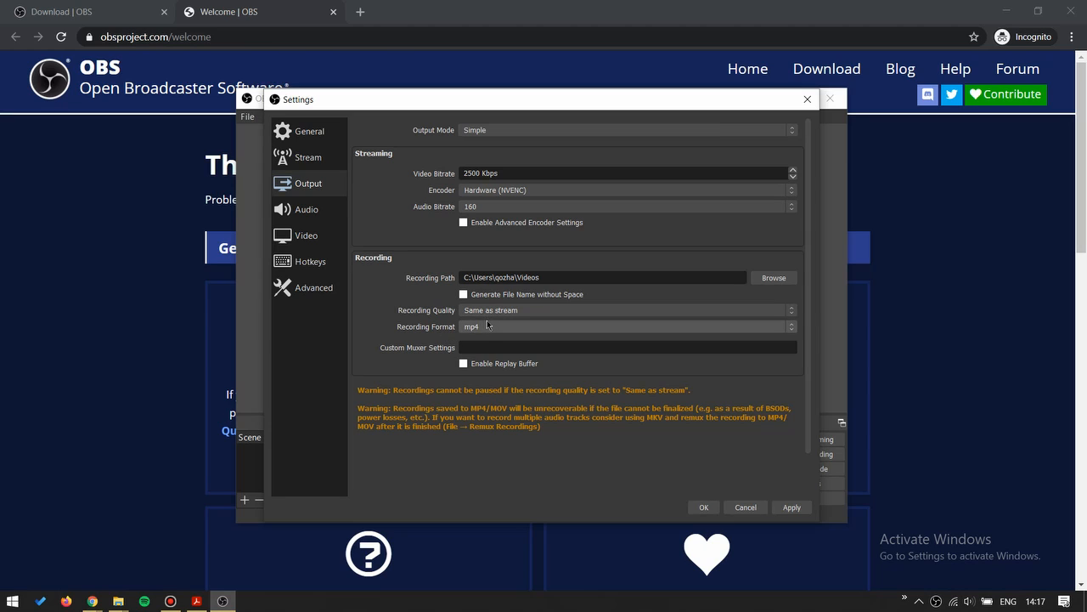
Step: In the video settings, set the output (scaled) resolution to 640x360 and the downscale filter to Bilinear (Fastest, but blurry if scaling)
{"action": "left_click", "coordinate": [295, 236]}
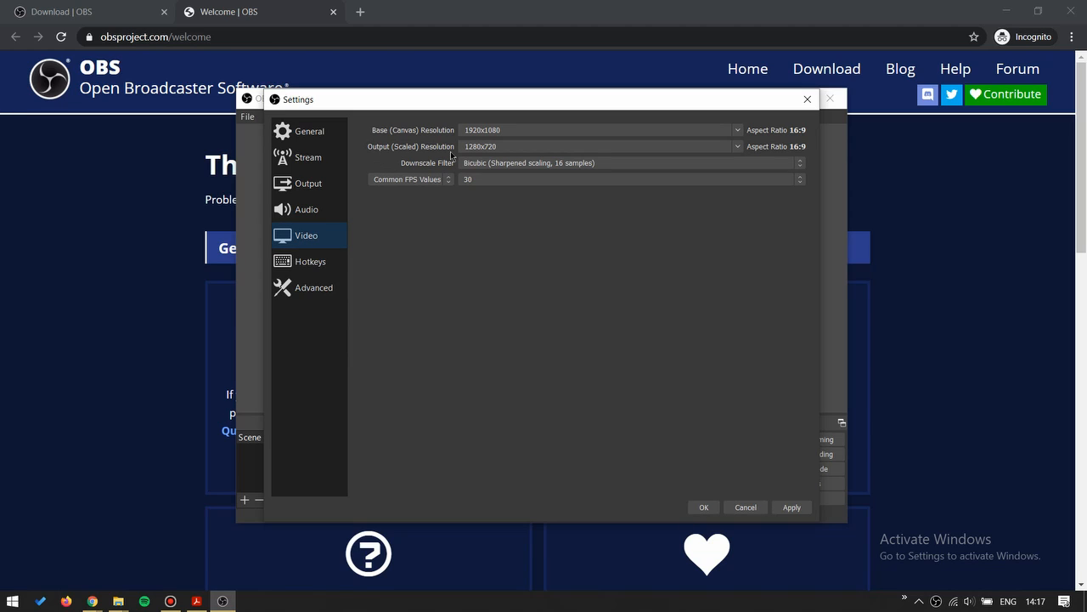
{"action": "left_click", "coordinate": [738, 147]}
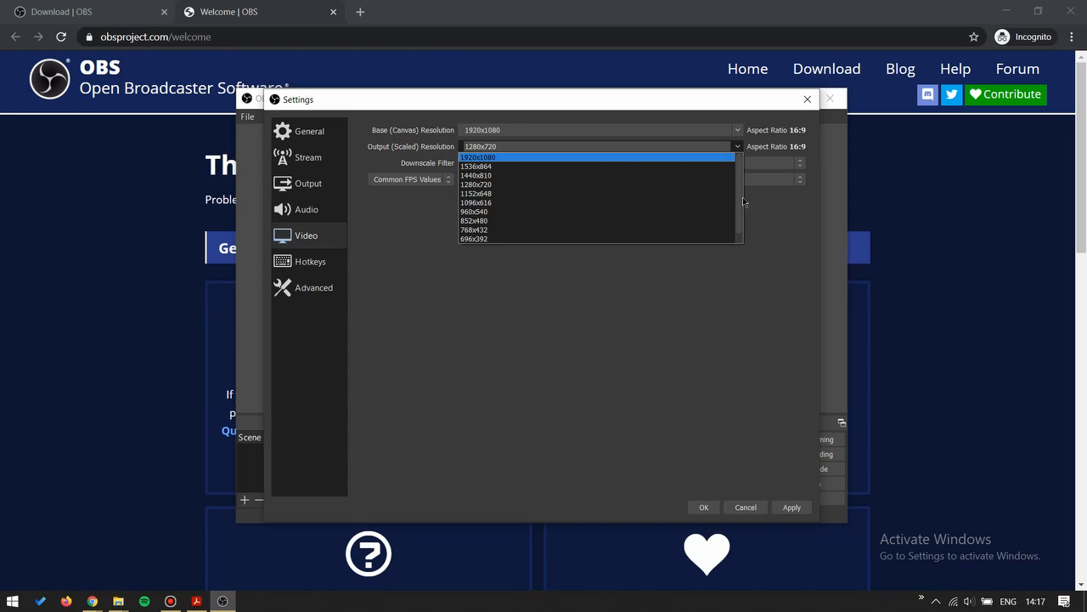
{"action": "scroll", "coordinate": [742, 197], "scroll_direction": "down", "scroll_amount": 1}
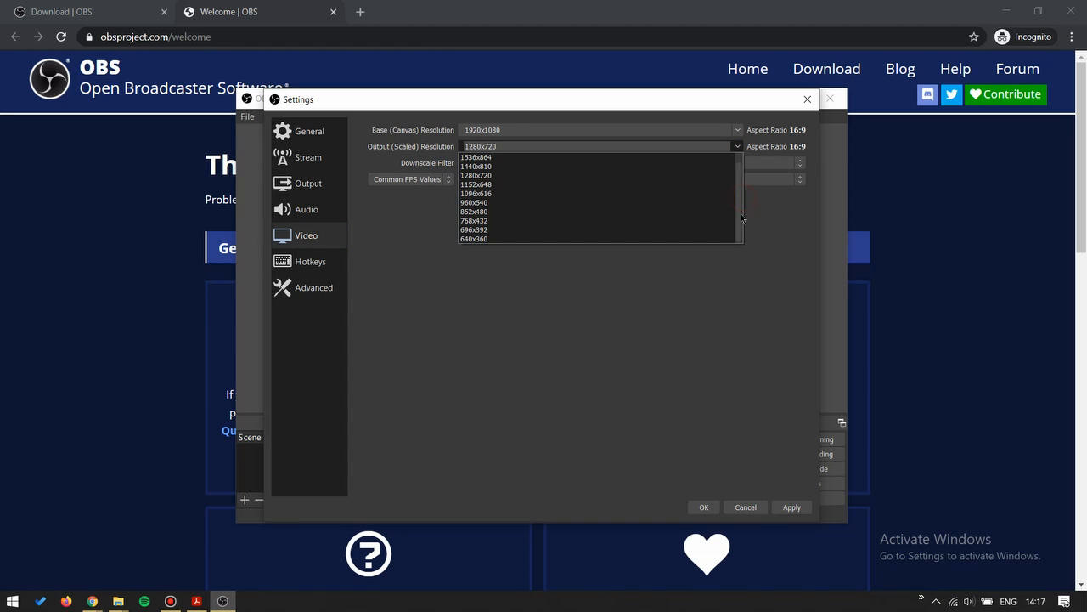
{"action": "left_click", "coordinate": [697, 239]}
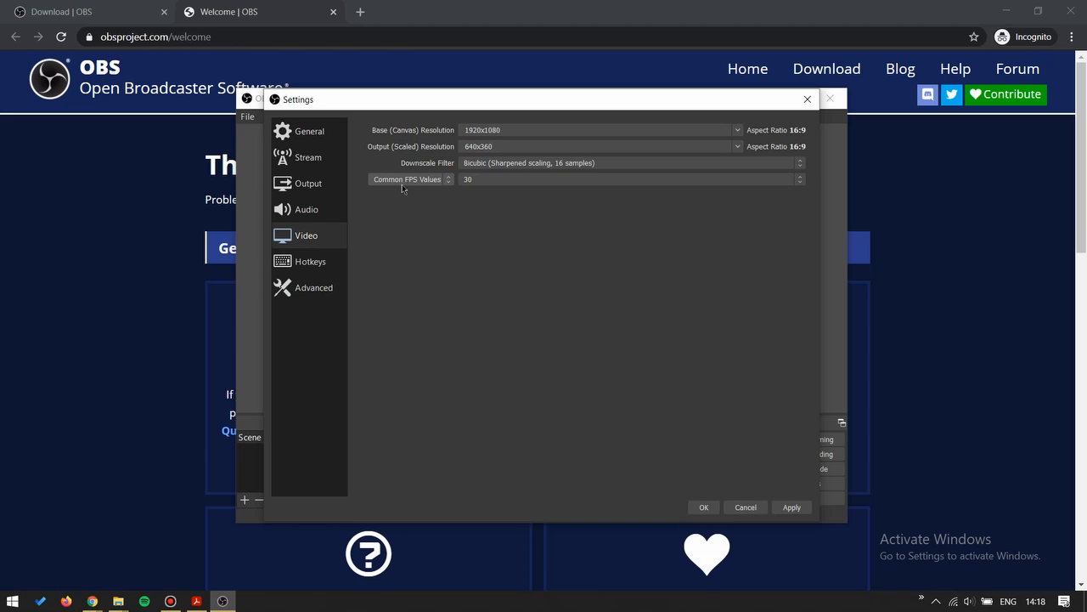
{"action": "left_click", "coordinate": [477, 168]}
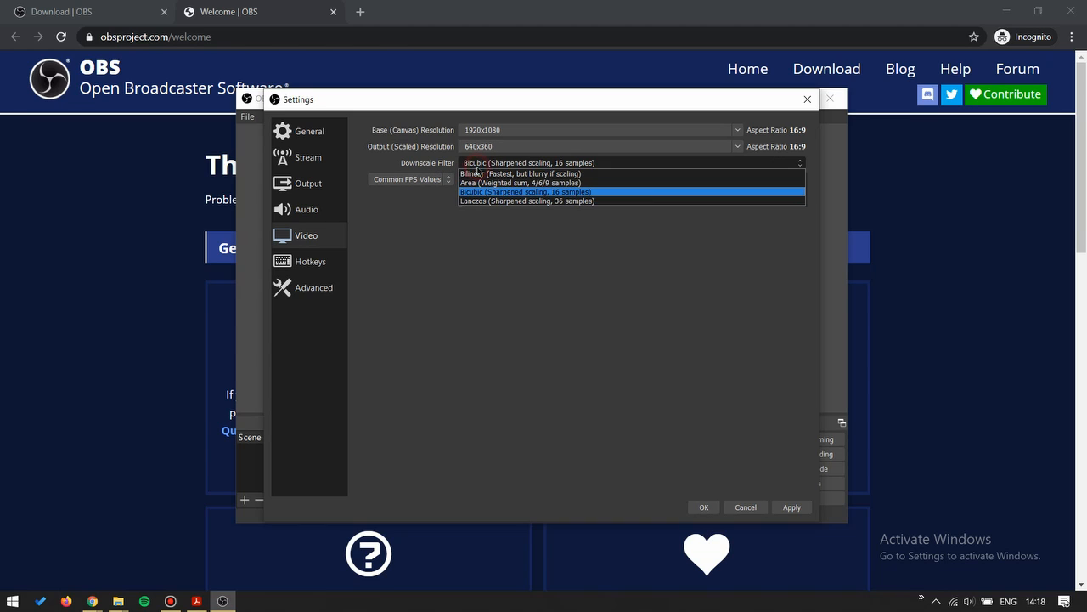
{"action": "left_click", "coordinate": [492, 174]}
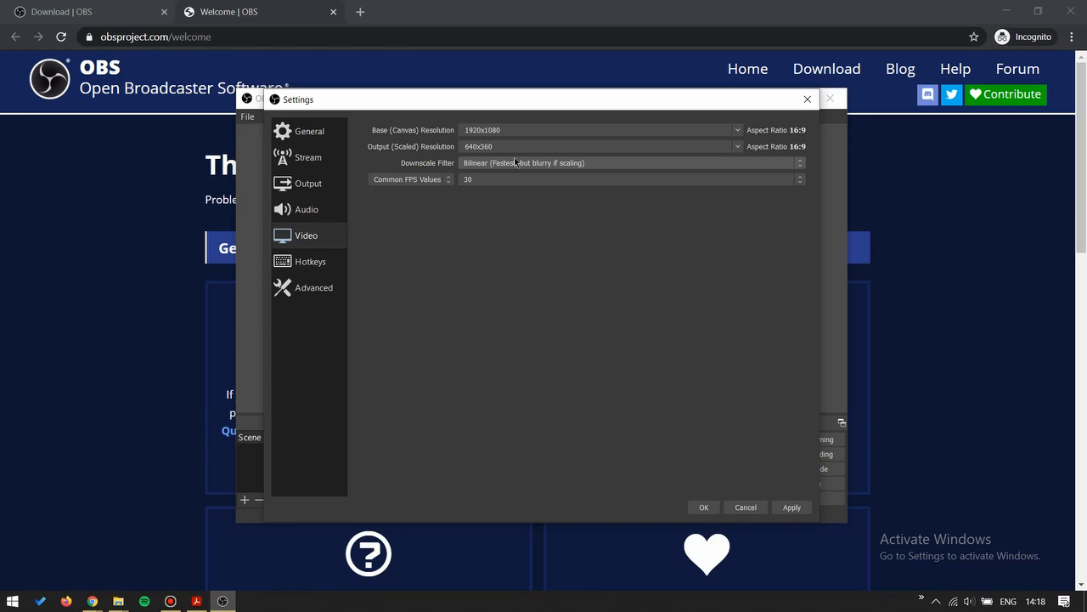
Step: Set the common FPS value to 10 and save the settings
{"action": "left_click", "coordinate": [478, 185]}
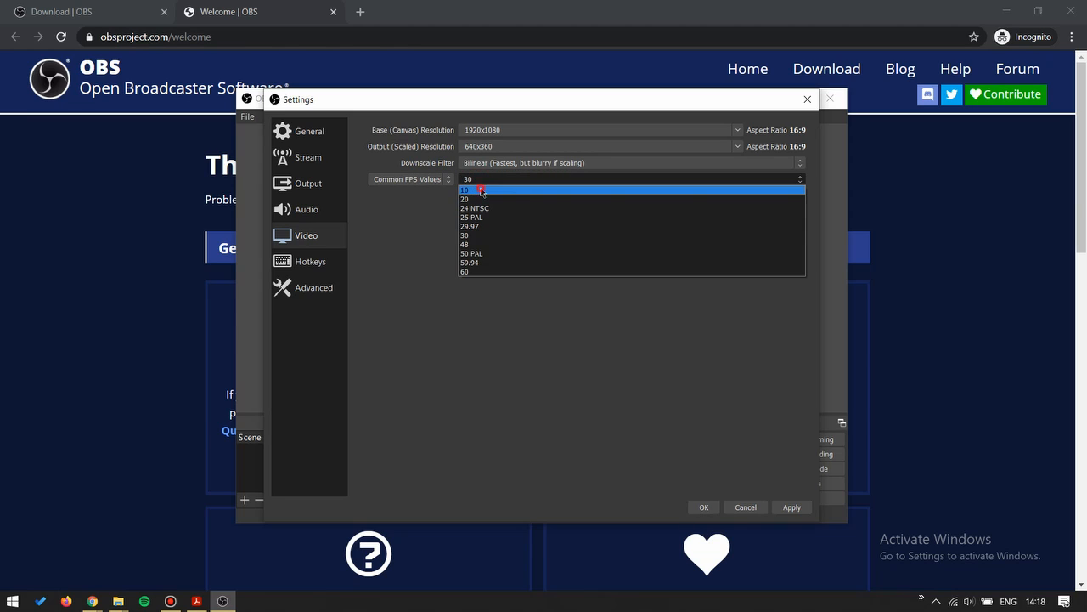
{"action": "left_click", "coordinate": [479, 190]}
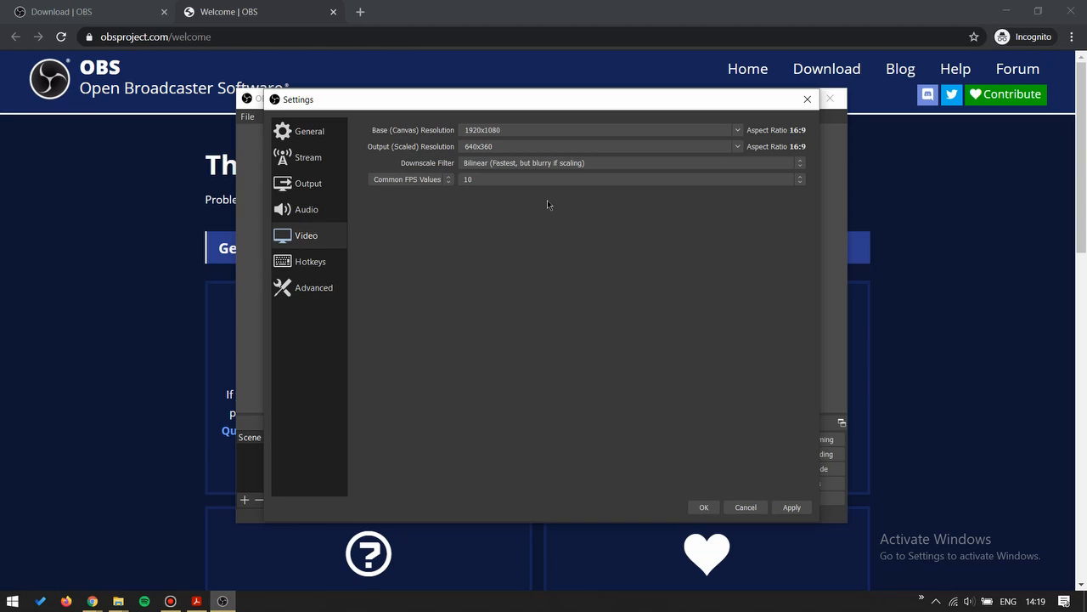
{"action": "left_click", "coordinate": [539, 179]}
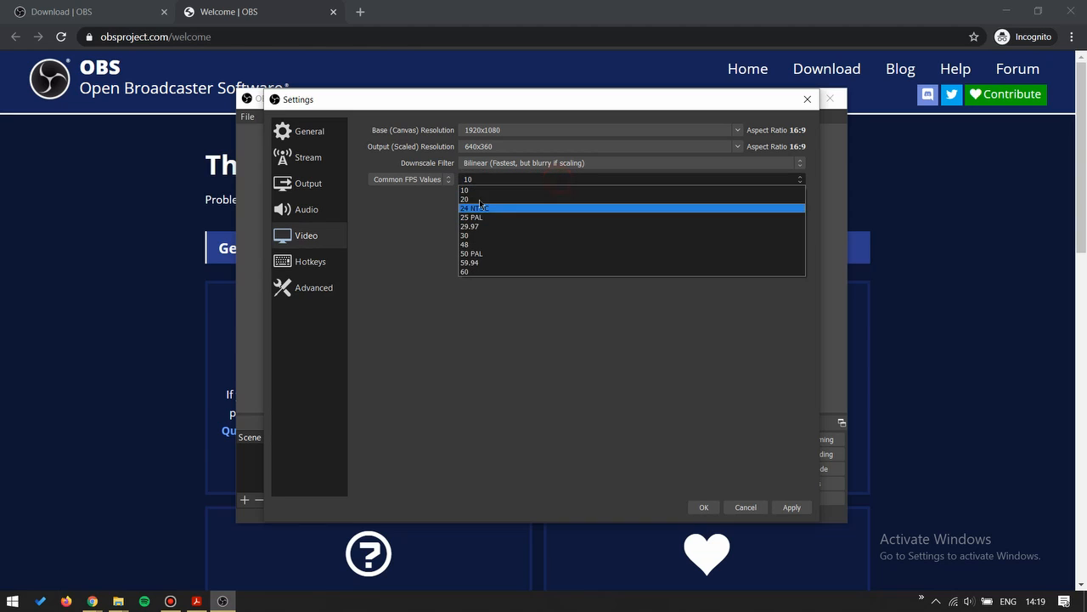
{"action": "left_click", "coordinate": [519, 183]}
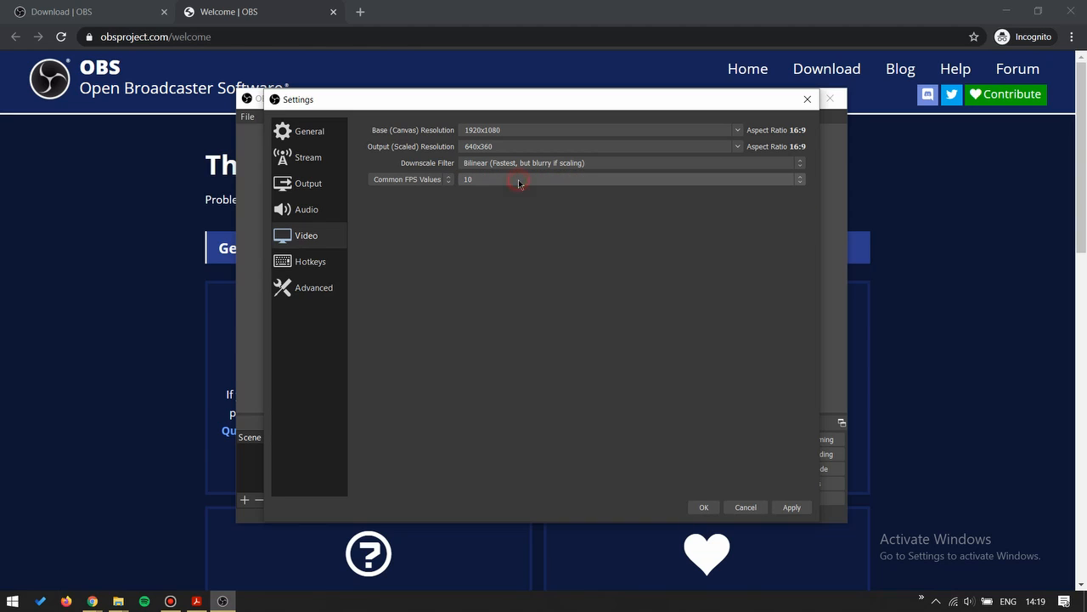
{"action": "left_click", "coordinate": [709, 508]}
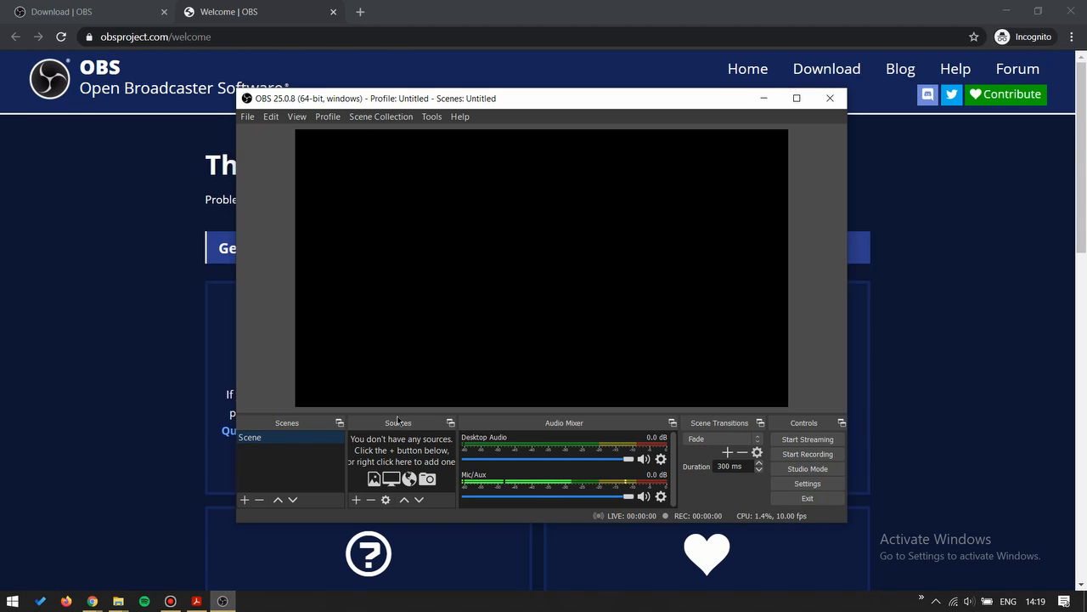
Step: Add a new Display Capture source to the scene, keeping its default name and display
{"action": "left_click", "coordinate": [357, 500]}
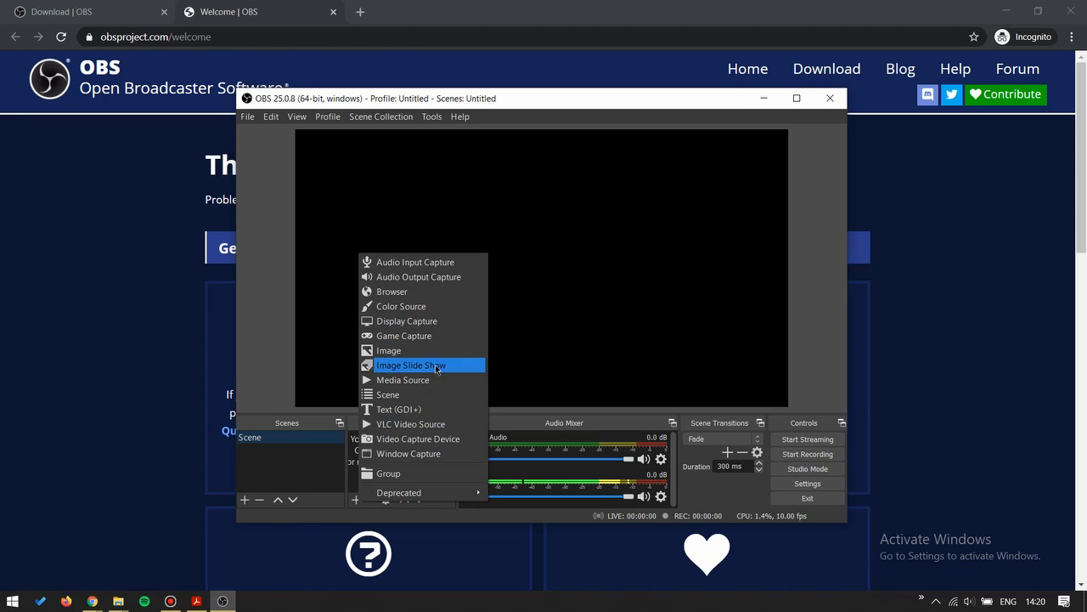
{"action": "left_click", "coordinate": [378, 321]}
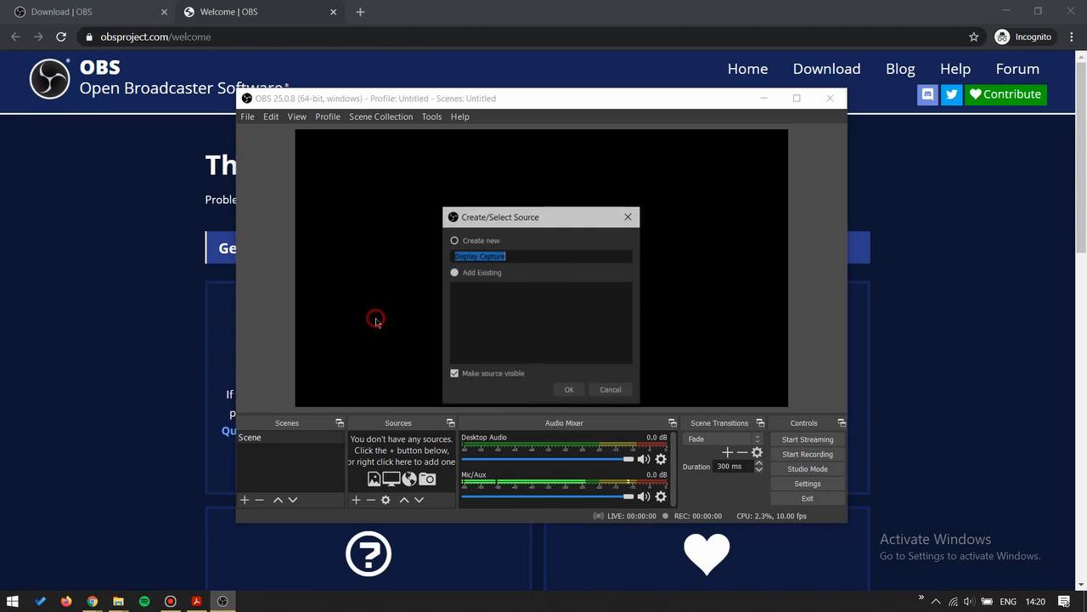
{"action": "left_click", "coordinate": [575, 392]}
{"action": "left_click", "coordinate": [419, 383]}
{"action": "left_click", "coordinate": [419, 394]}
{"action": "left_click", "coordinate": [673, 465]}
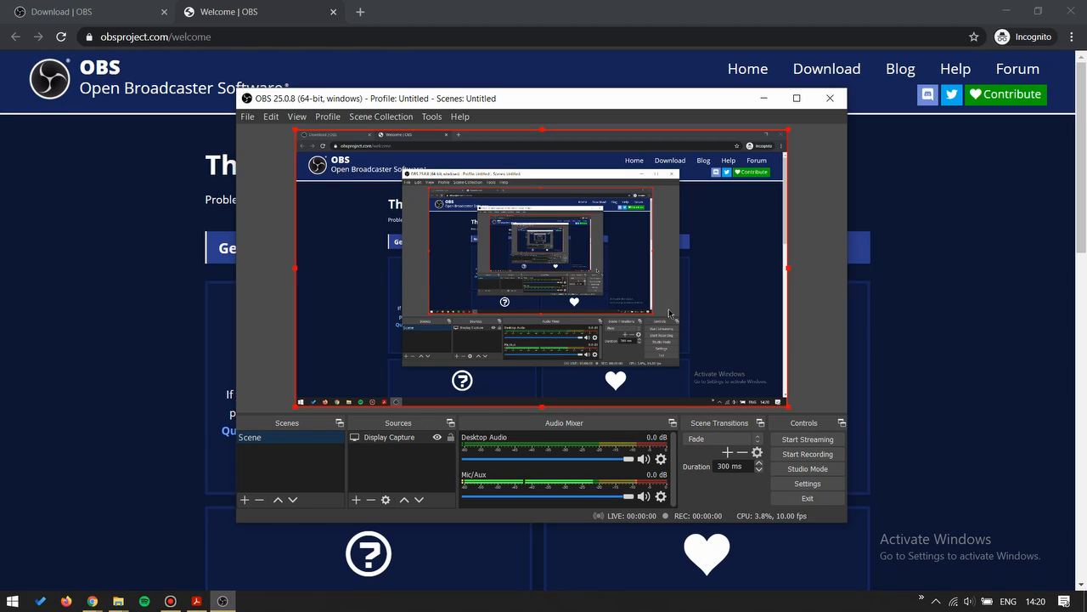
Step: Add a new Video Capture Device source that uses the Integrated Webcam, keeping its other properties at their defaults
{"action": "left_click", "coordinate": [395, 438]}
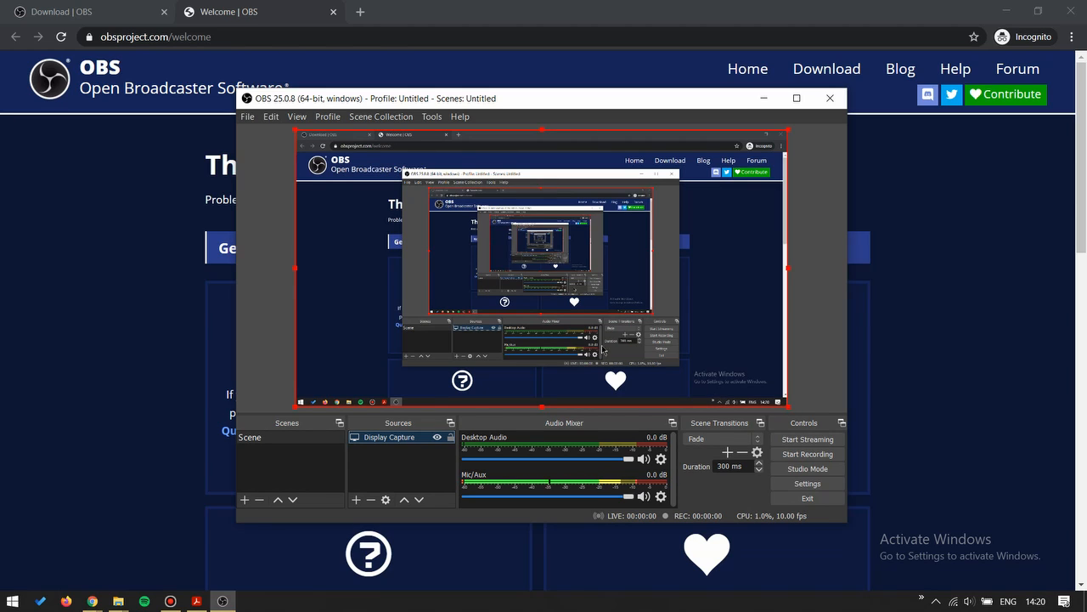
{"action": "left_click", "coordinate": [384, 476]}
{"action": "left_click", "coordinate": [357, 500]}
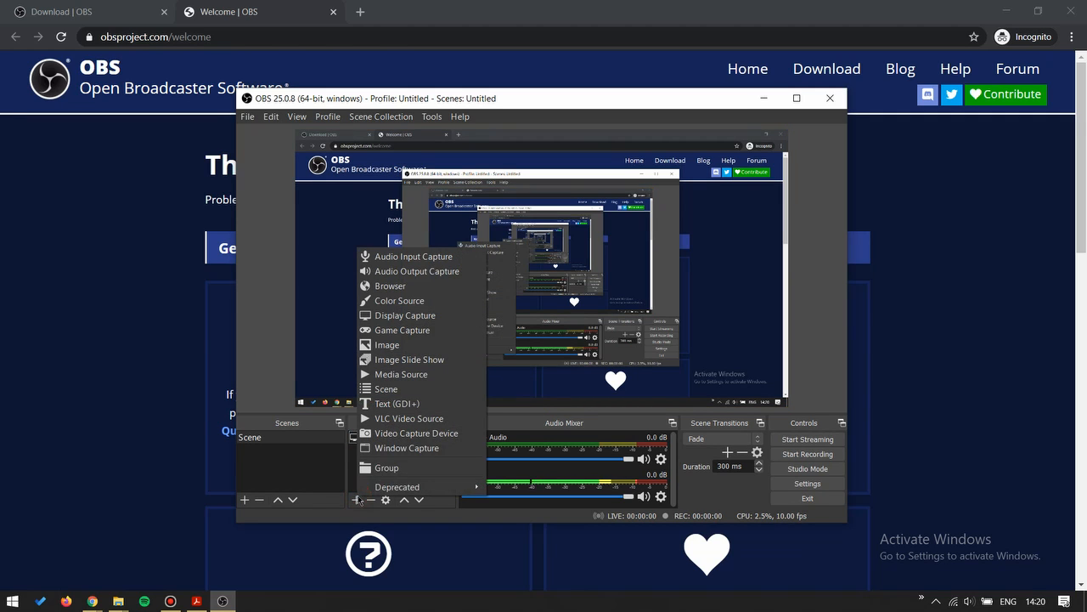
{"action": "left_click", "coordinate": [435, 434]}
{"action": "left_click", "coordinate": [584, 390]}
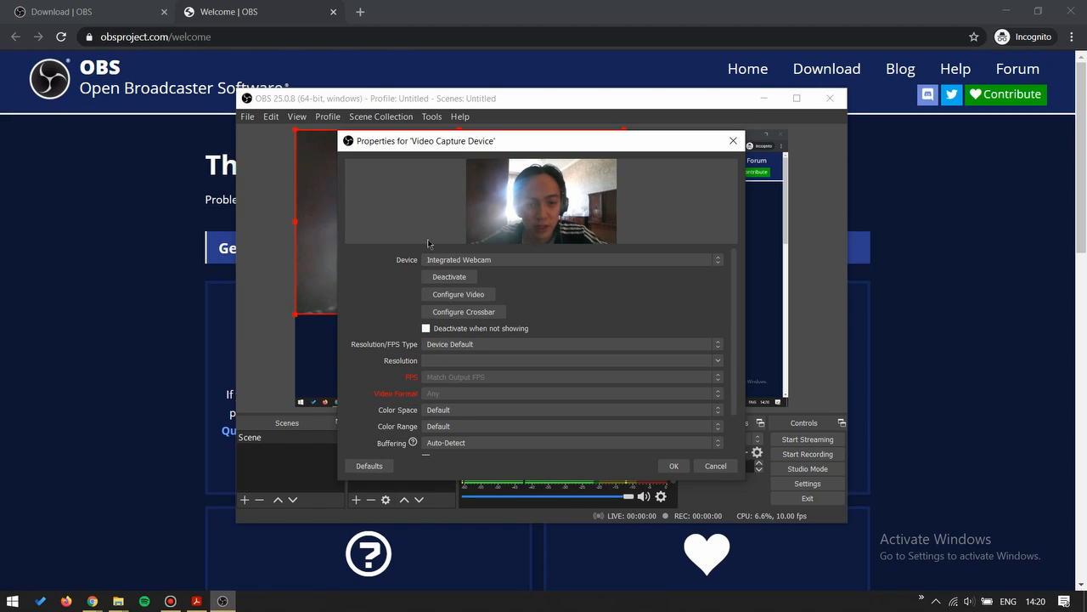
{"action": "left_click", "coordinate": [498, 260]}
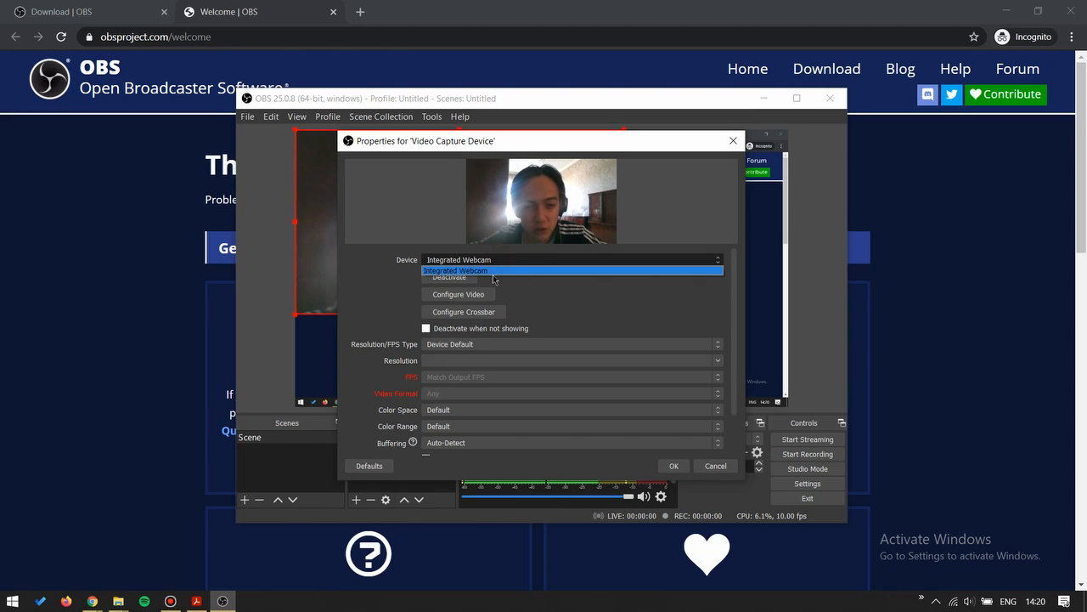
{"action": "left_click", "coordinate": [478, 270]}
{"action": "left_click", "coordinate": [477, 264]}
{"action": "left_click", "coordinate": [479, 270]}
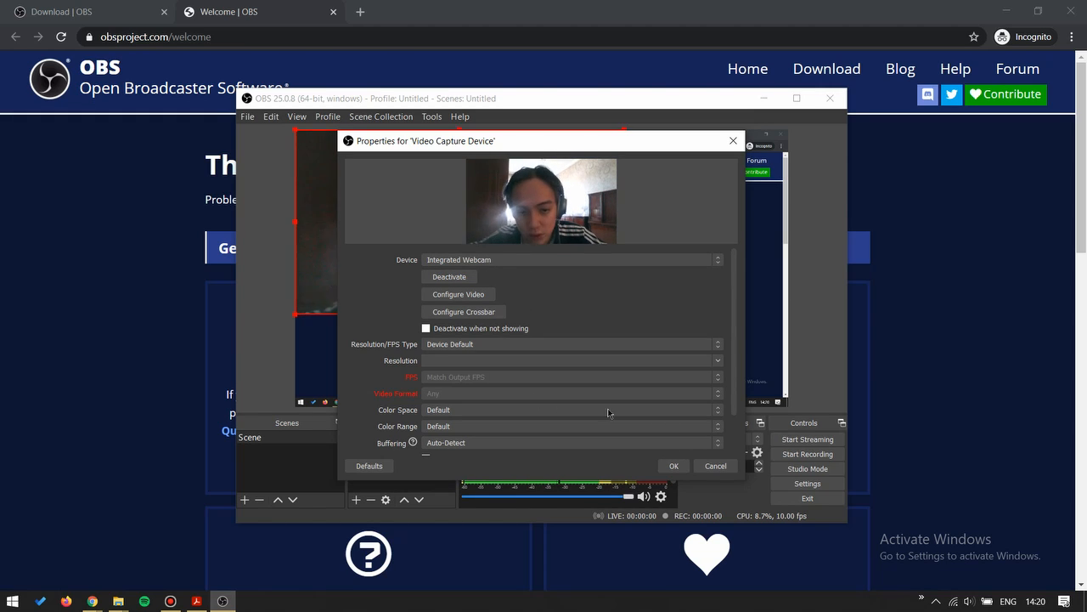
{"action": "left_click", "coordinate": [682, 467]}
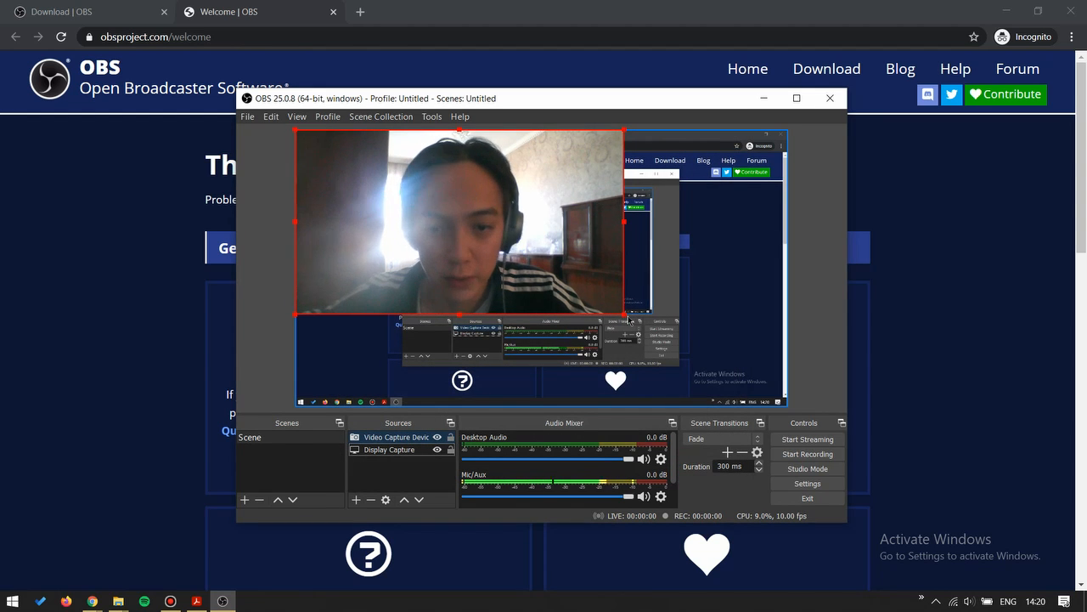
Step: Shrink the webcam source to a small overlay in the upper-left corner of the captured display and deselect it
{"action": "left_click", "coordinate": [588, 292]}
{"action": "left_click", "coordinate": [588, 292]}
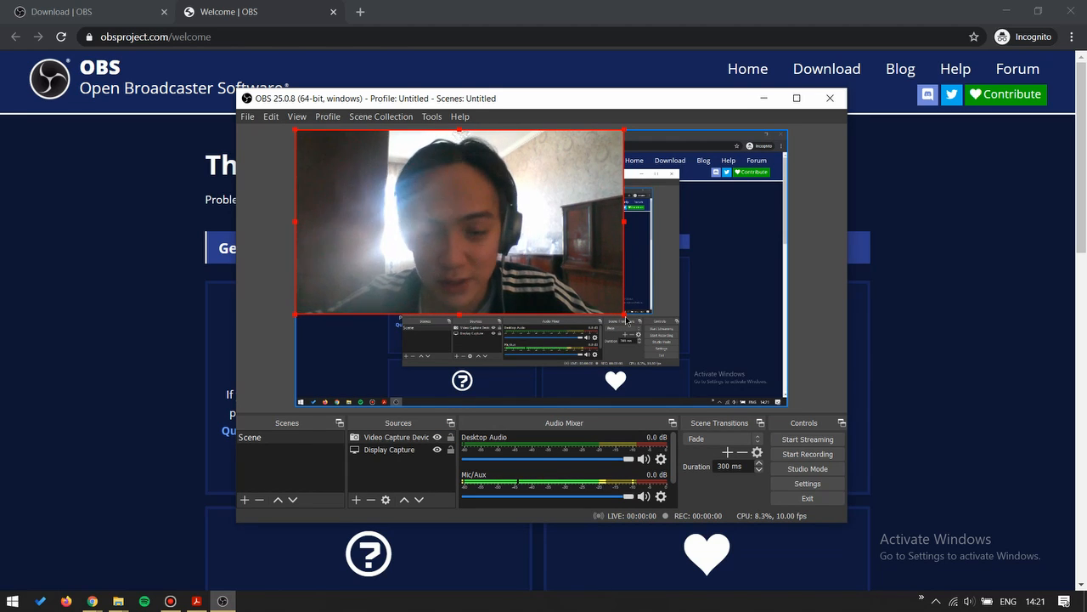
{"action": "left_click_drag", "start_coordinate": [626, 319], "coordinate": [346, 166]}
{"action": "left_click", "coordinate": [377, 201]}
{"action": "left_click", "coordinate": [255, 219]}
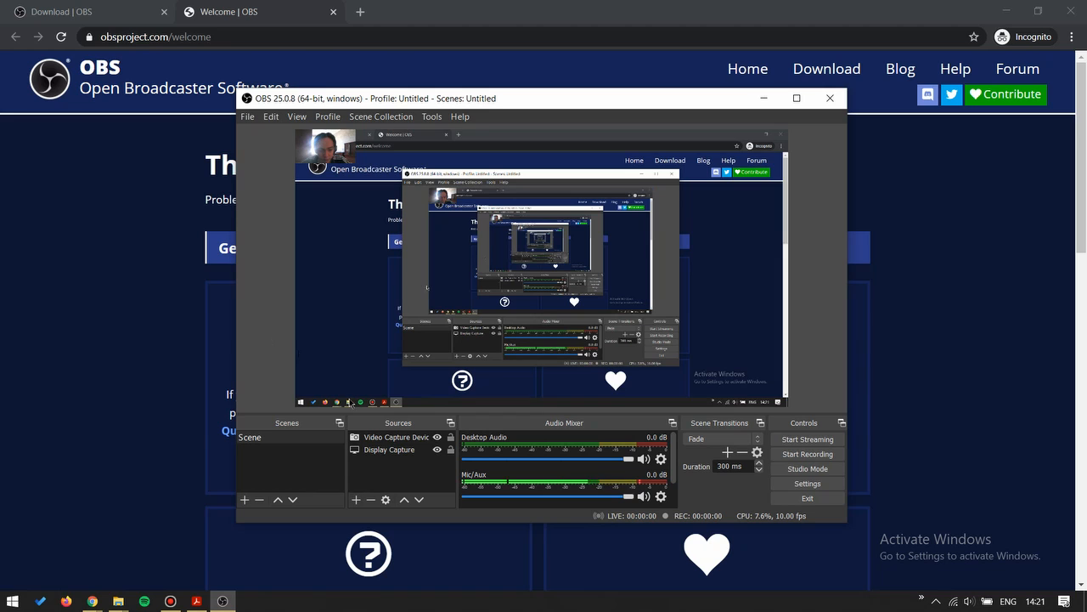
Step: Create a new Audio Input Capture source in the scene, keeping its default name and visibility
{"action": "left_click", "coordinate": [356, 500]}
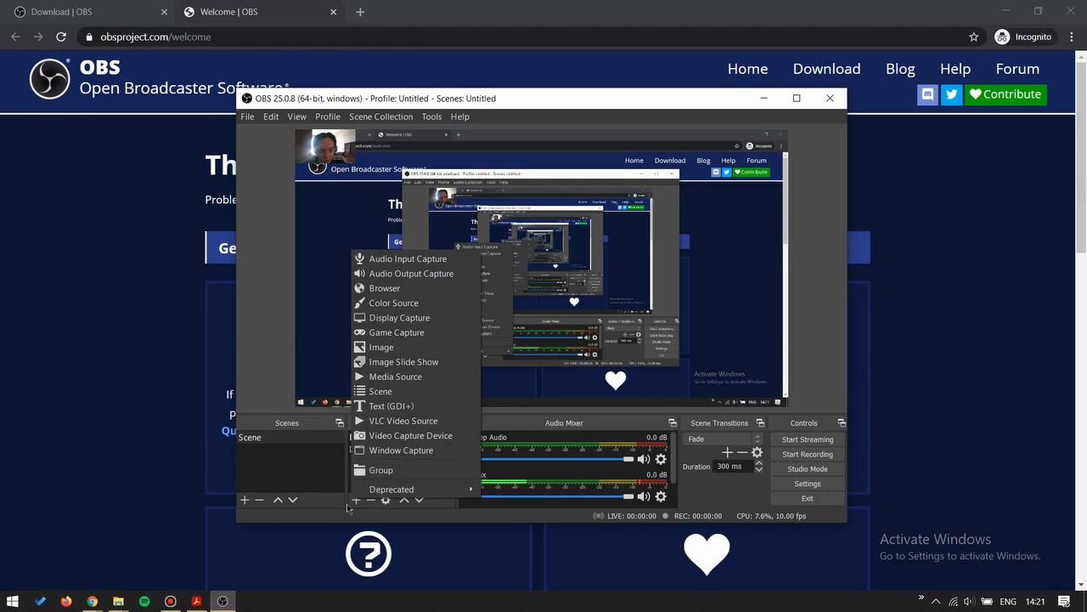
{"action": "left_click", "coordinate": [399, 258]}
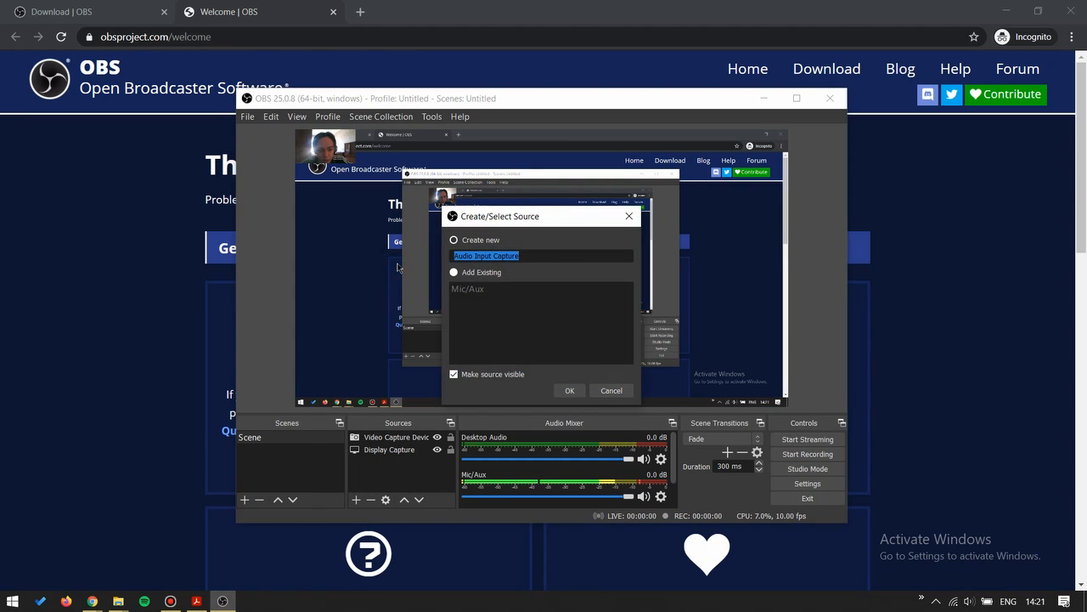
{"action": "left_click", "coordinate": [569, 390]}
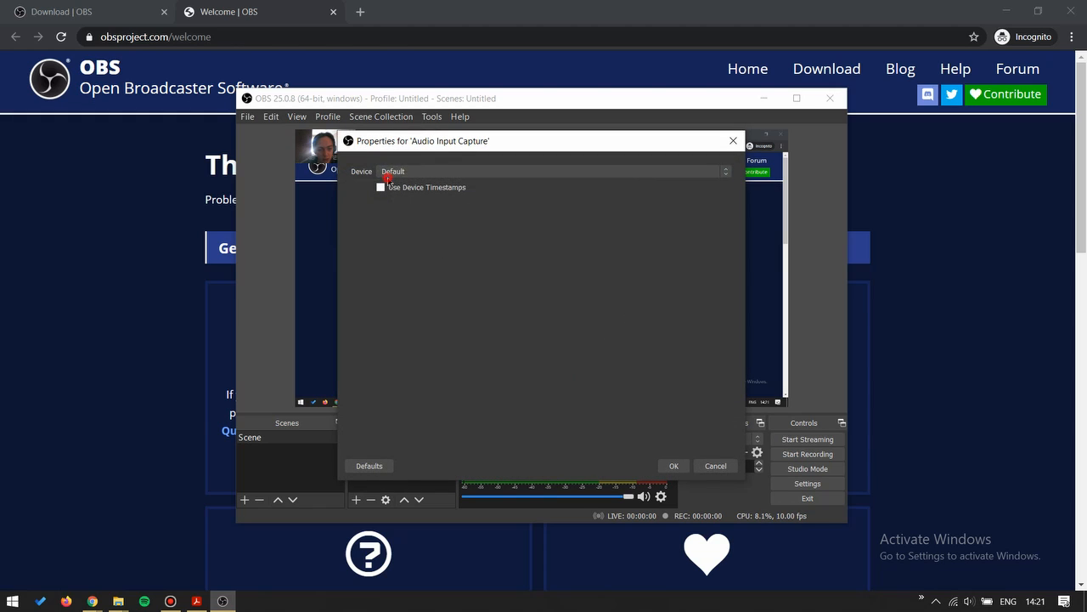
Step: Review the available microphones for the audio input source, keep the device as Default, and accept the properties
{"action": "left_click", "coordinate": [387, 175]}
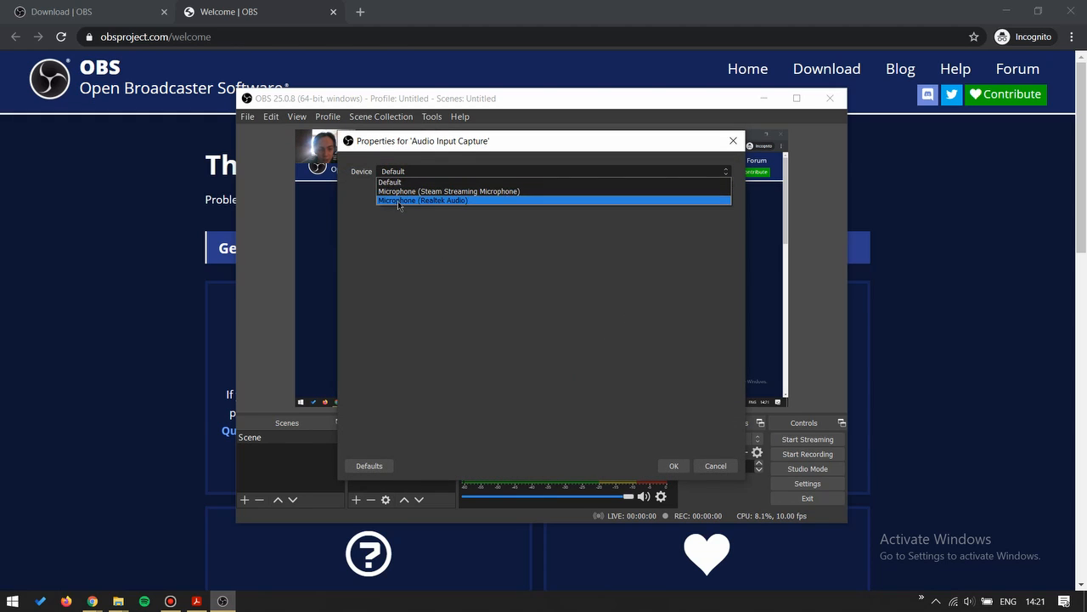
{"action": "left_click", "coordinate": [396, 182]}
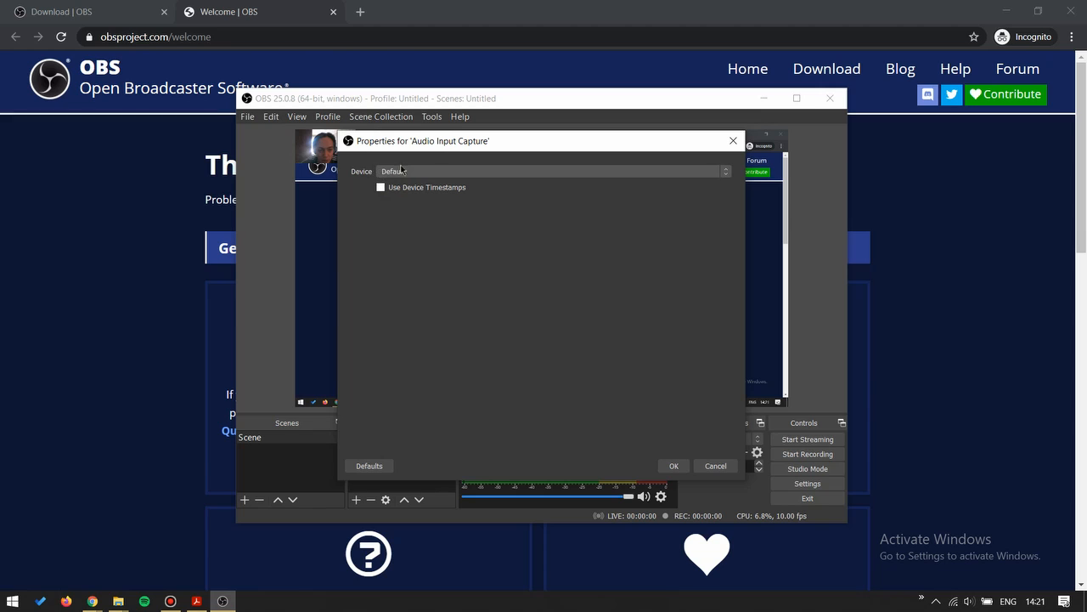
{"action": "left_click", "coordinate": [396, 176]}
{"action": "left_click", "coordinate": [399, 183]}
{"action": "left_click_drag", "start_coordinate": [435, 146], "coordinate": [484, 138]}
{"action": "left_click", "coordinate": [473, 165]}
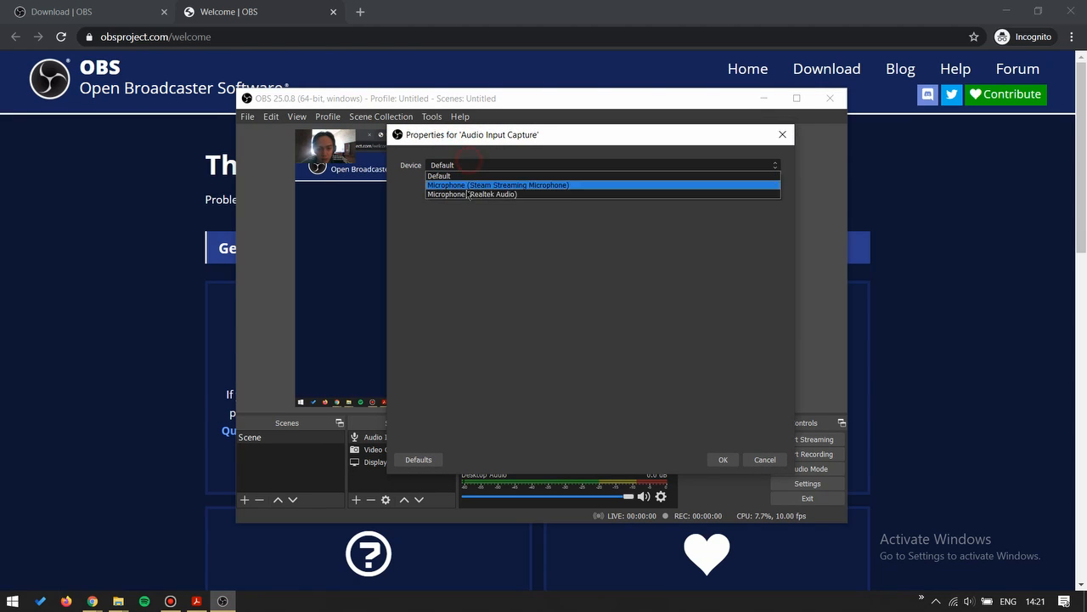
{"action": "left_click", "coordinate": [459, 176]}
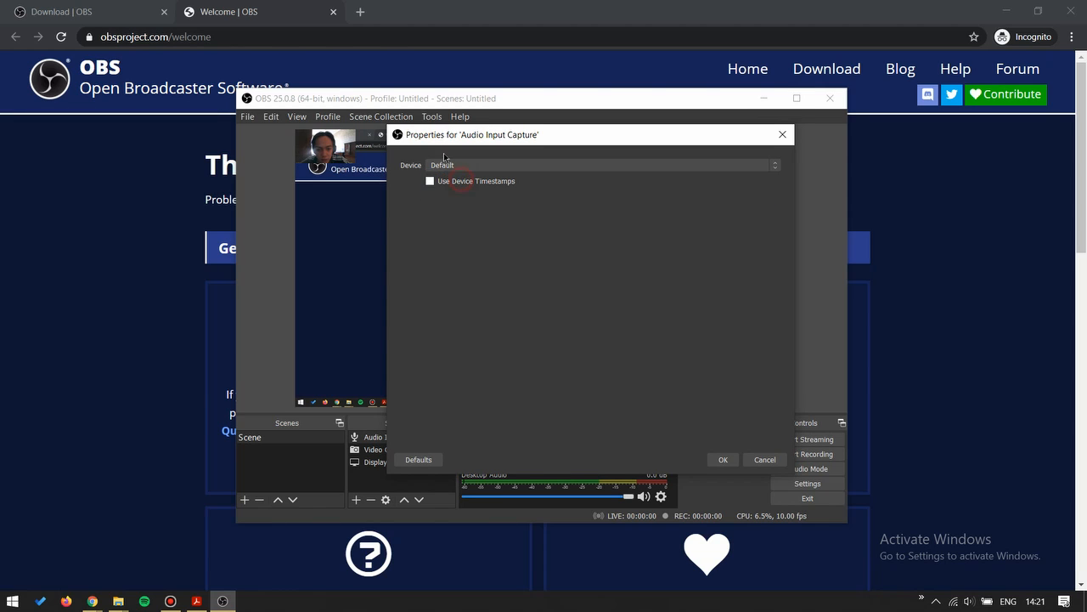
{"action": "left_click", "coordinate": [452, 165]}
{"action": "left_click", "coordinate": [435, 176]}
{"action": "left_click", "coordinate": [723, 460]}
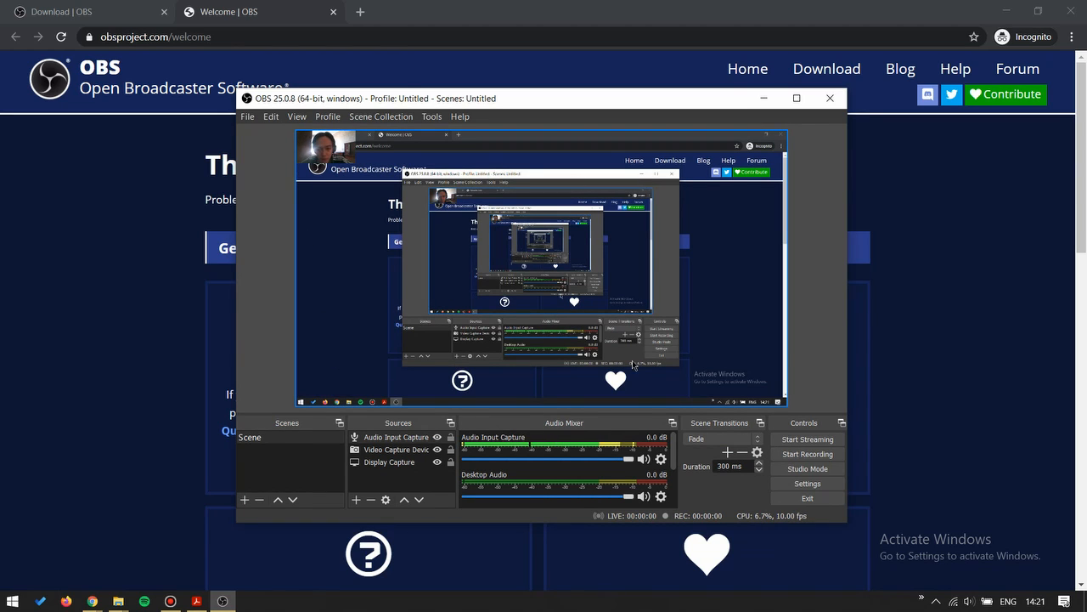
Step: Record a short test video with the OBS window minimized, and stop the recording after restoring the window
{"action": "left_click", "coordinate": [834, 461]}
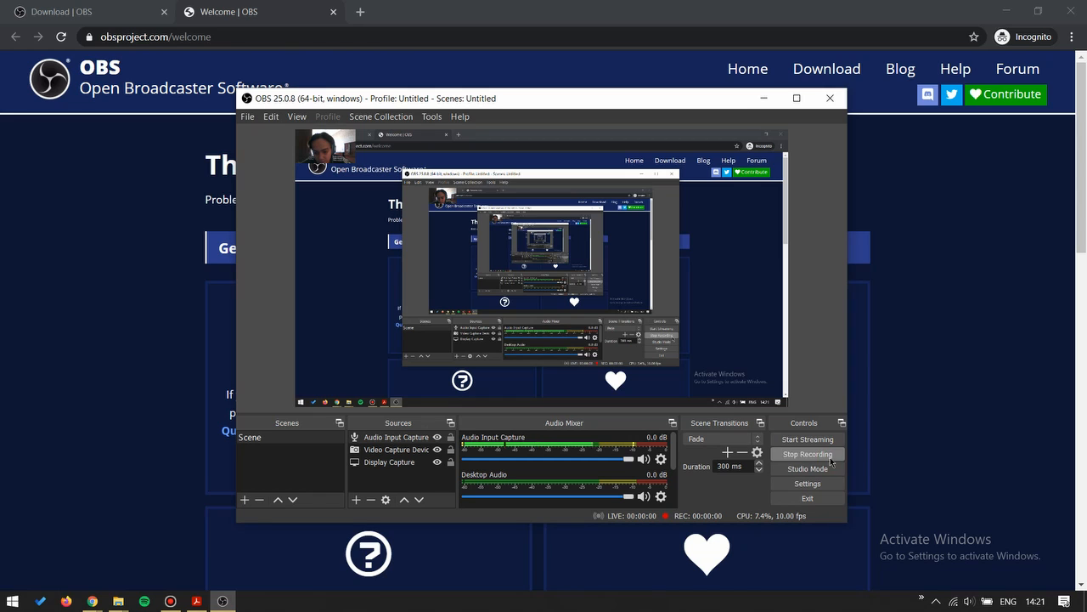
{"action": "left_click", "coordinate": [769, 99]}
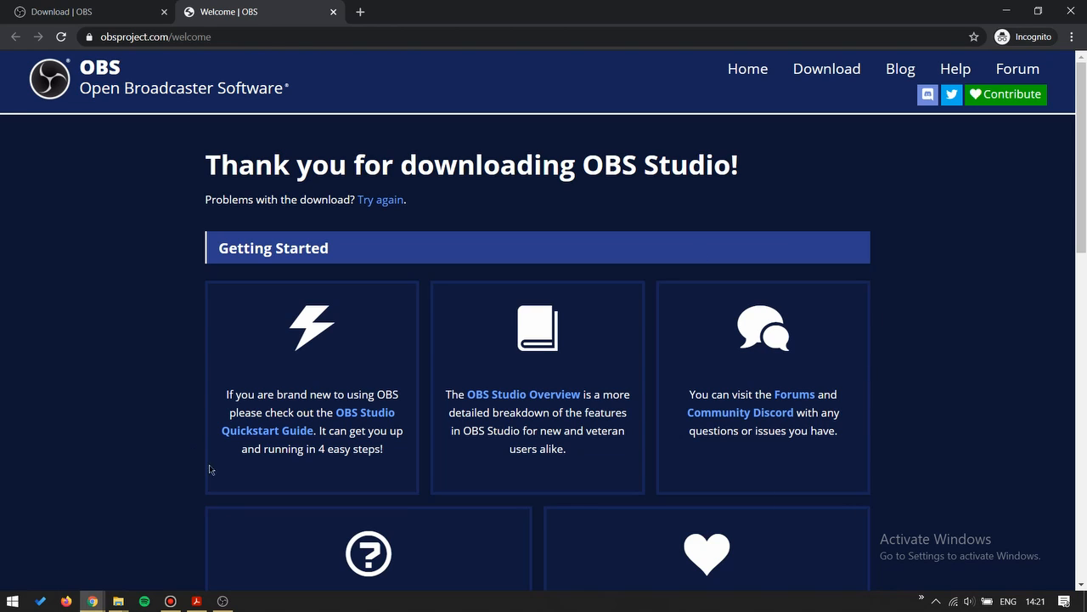
{"action": "left_click", "coordinate": [223, 600]}
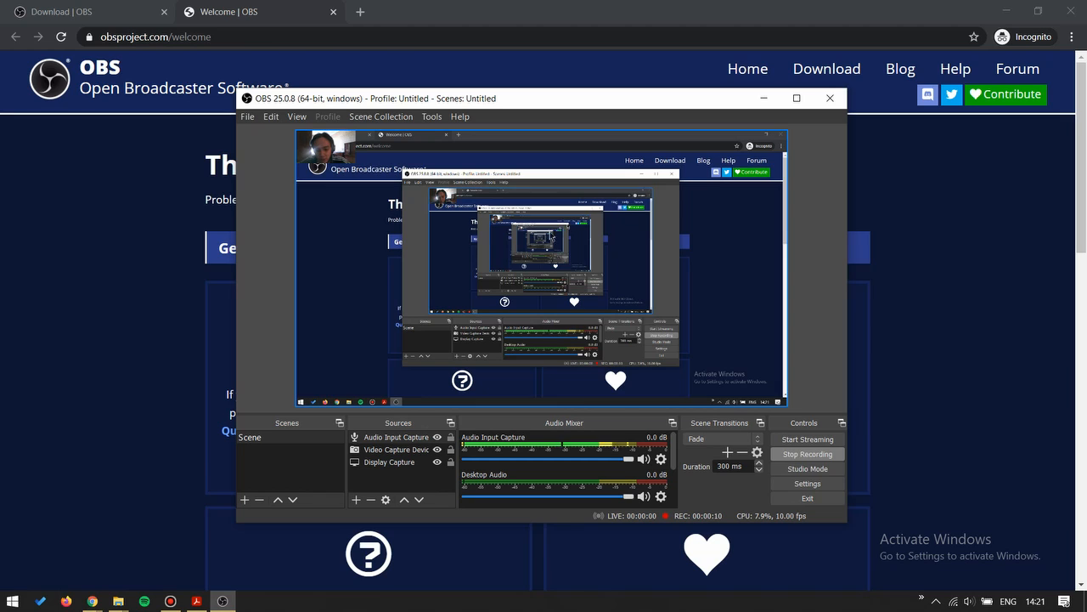
{"action": "left_click", "coordinate": [806, 455]}
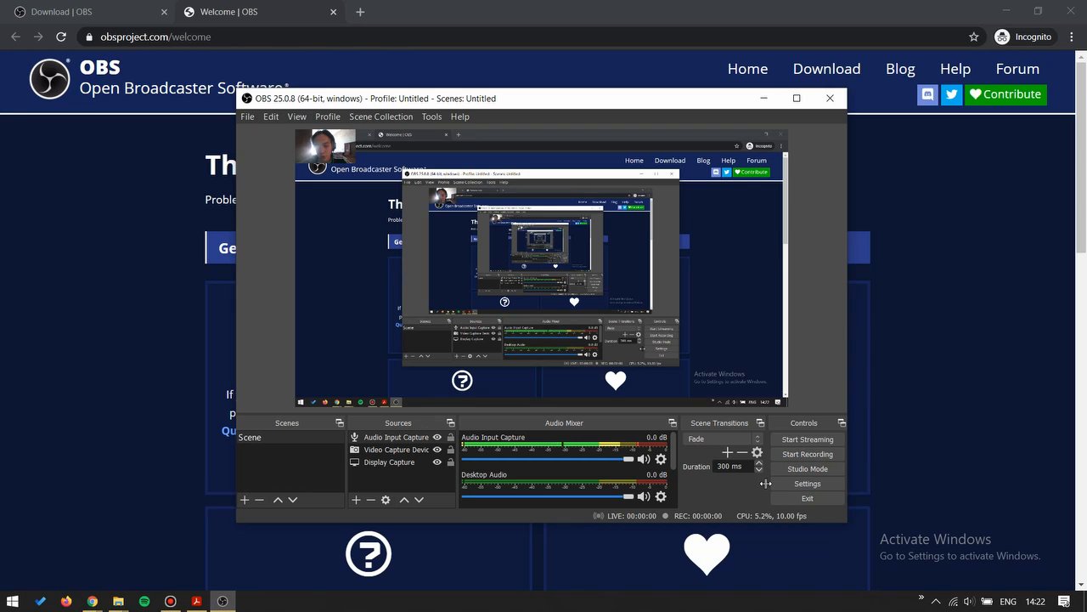
Step: Check the recording path in the output settings and browse its folder, closing both dialogs without changes
{"action": "left_click", "coordinate": [807, 483]}
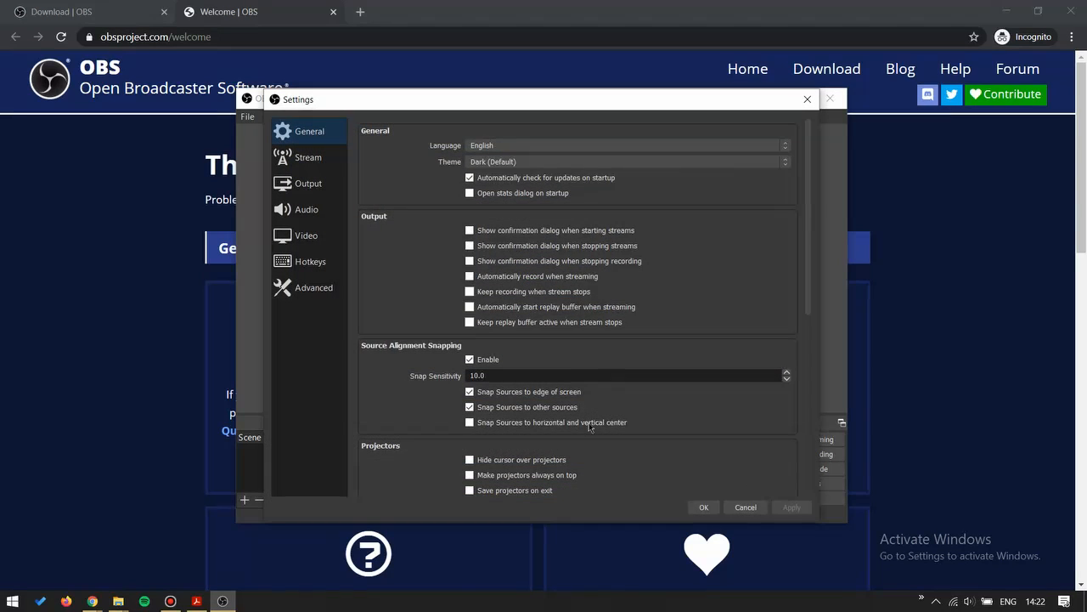
{"action": "left_click", "coordinate": [325, 183]}
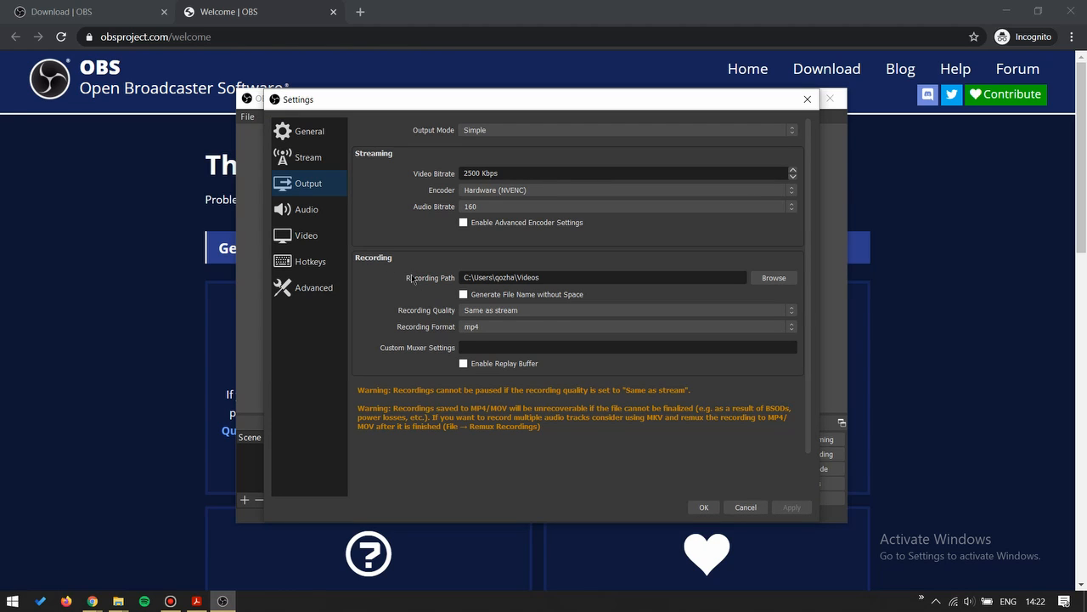
{"action": "left_click", "coordinate": [772, 278]}
{"action": "left_click_drag", "start_coordinate": [796, 251], "coordinate": [777, 174]}
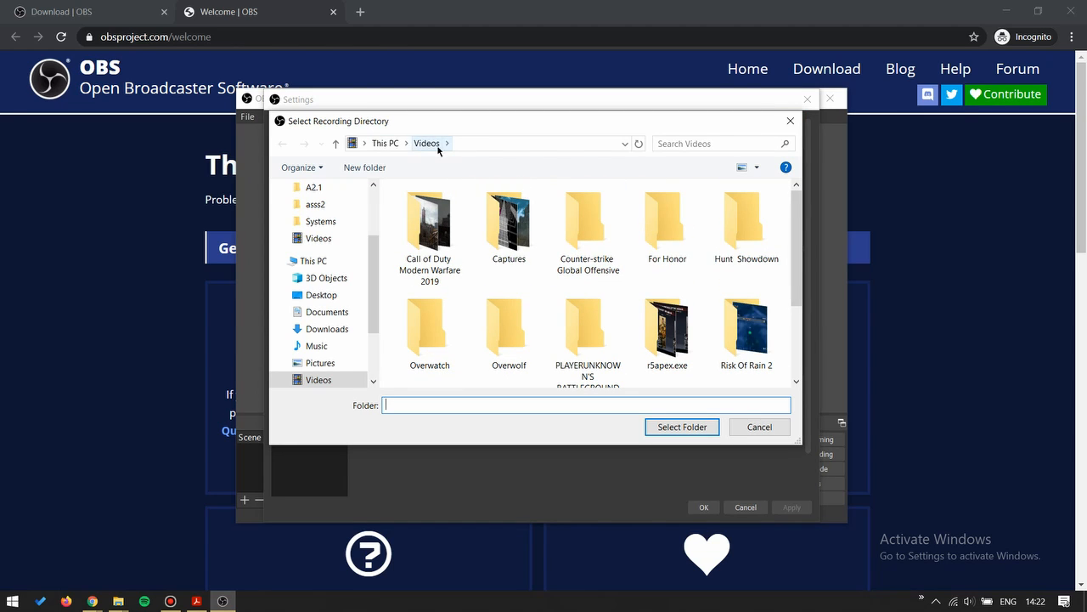
{"action": "left_click", "coordinate": [790, 121]}
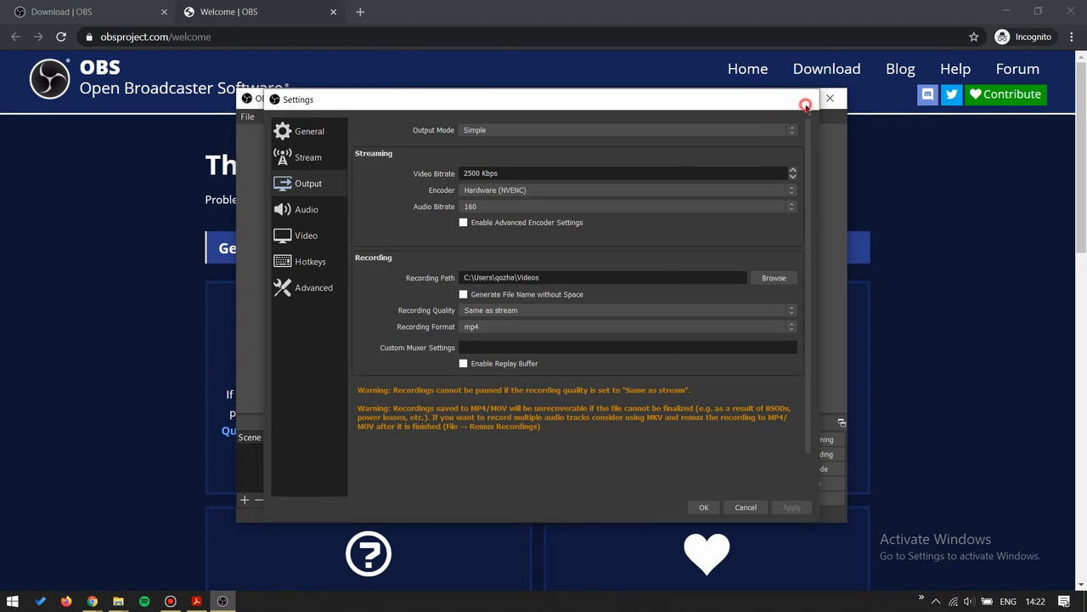
{"action": "left_click", "coordinate": [807, 100]}
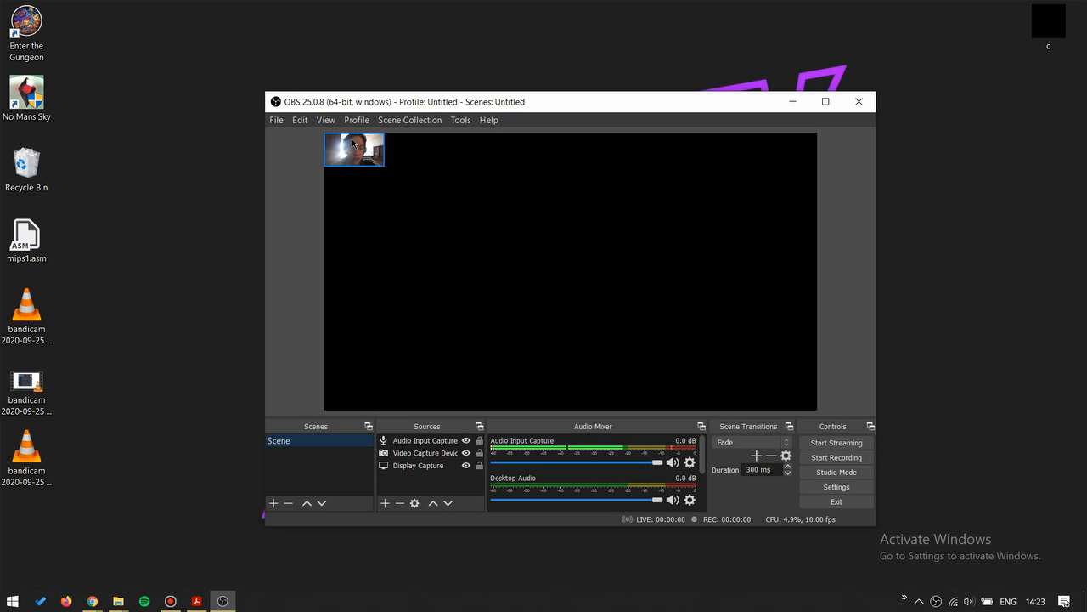
Step: Close OBS Studio and relaunch it from its desktop shortcut using the Integrated graphics processor
{"action": "left_click_drag", "start_coordinate": [401, 97], "coordinate": [375, 90]}
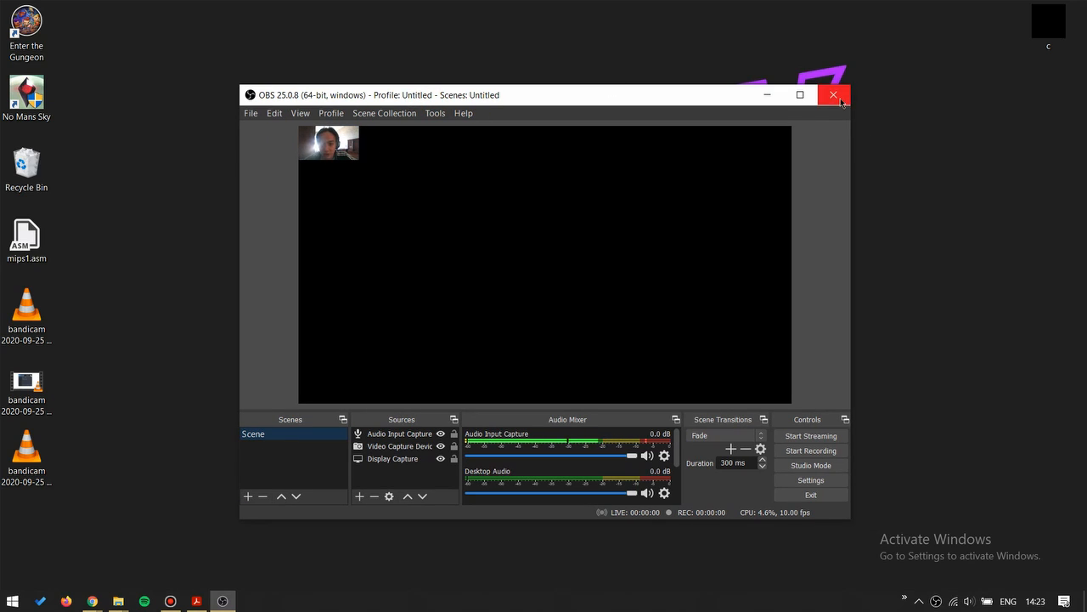
{"action": "left_click", "coordinate": [840, 99]}
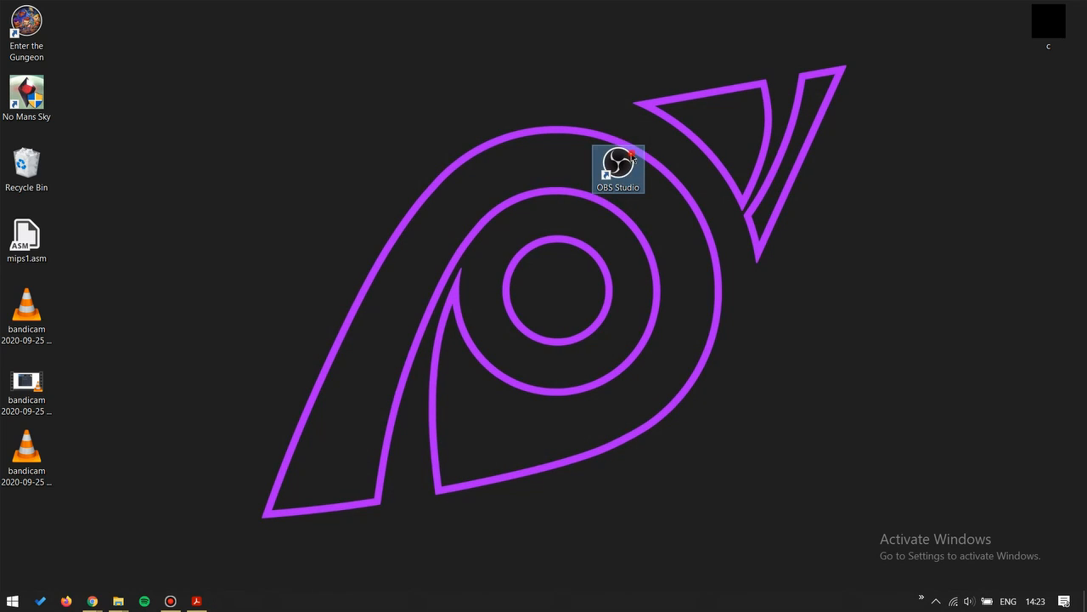
{"action": "double_click", "coordinate": [568, 157]}
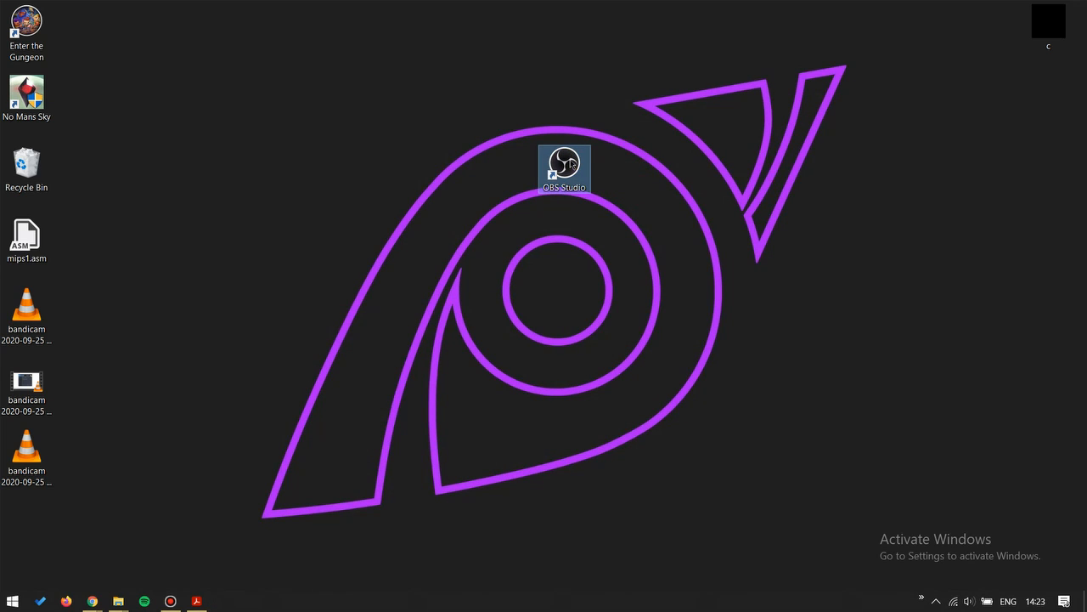
{"action": "right_click", "coordinate": [570, 160]}
{"action": "mouse_move", "coordinate": [618, 190]}
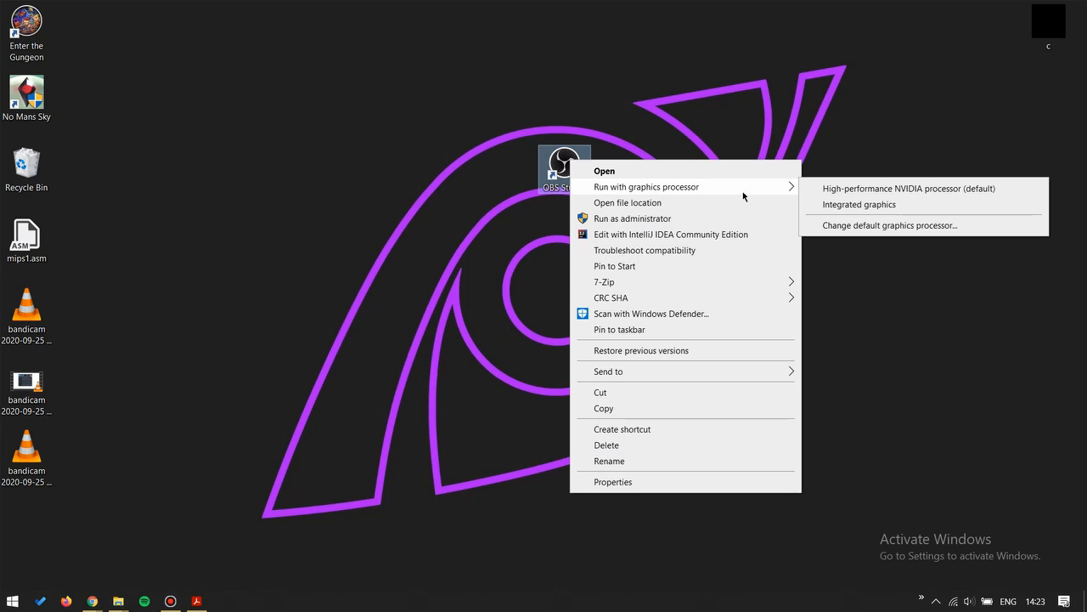
{"action": "left_click", "coordinate": [836, 205]}
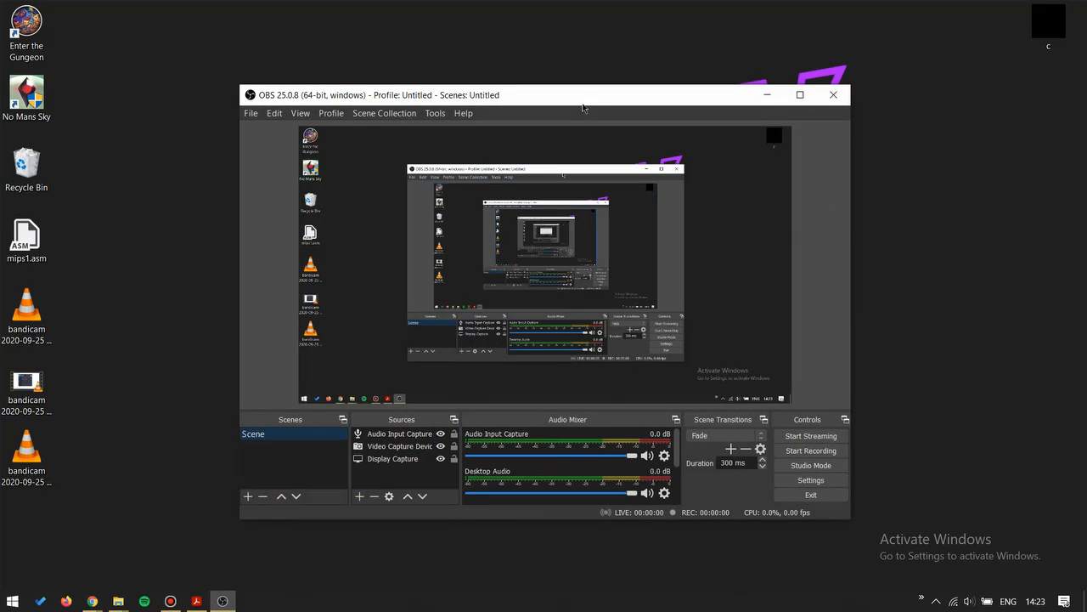
{"action": "left_click_drag", "start_coordinate": [570, 95], "coordinate": [587, 92]}
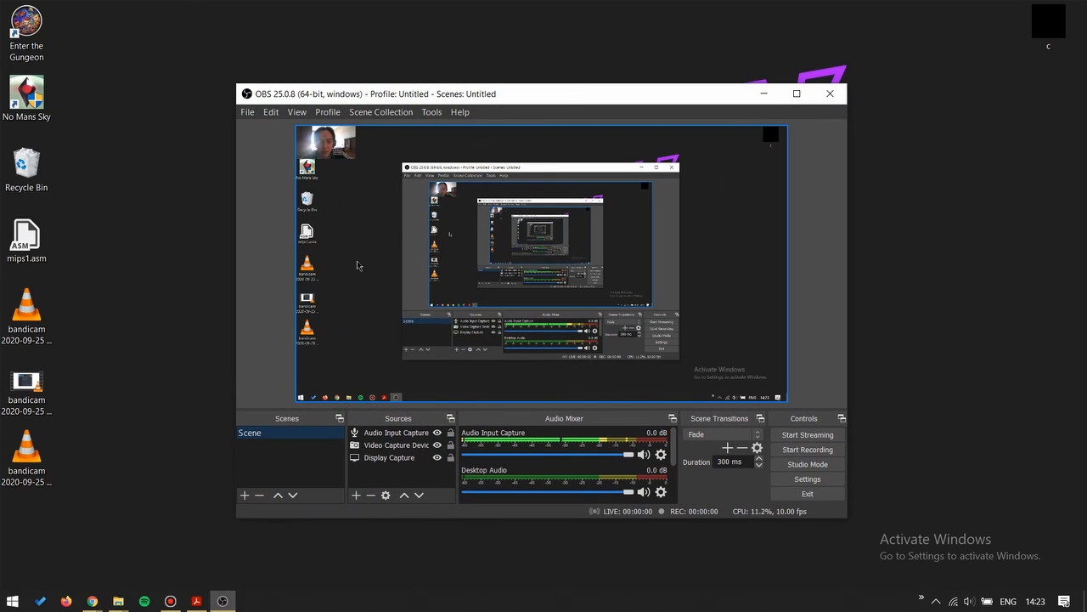